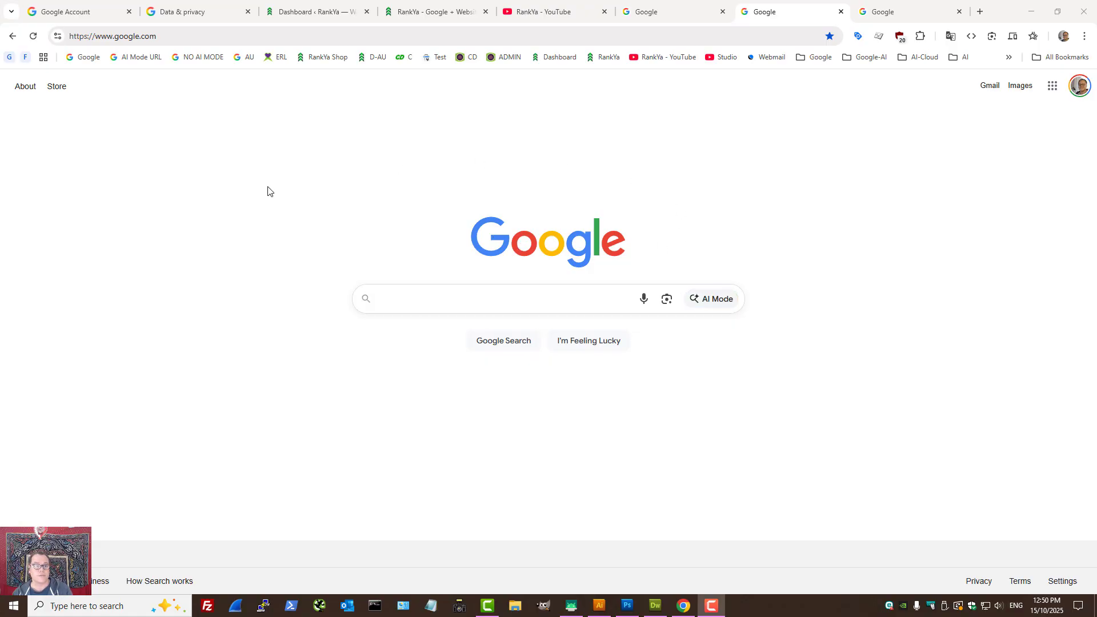
# Look over Google's search settings and AI Mode page, then reload the Google homepage.
pyautogui.click(191, 19)
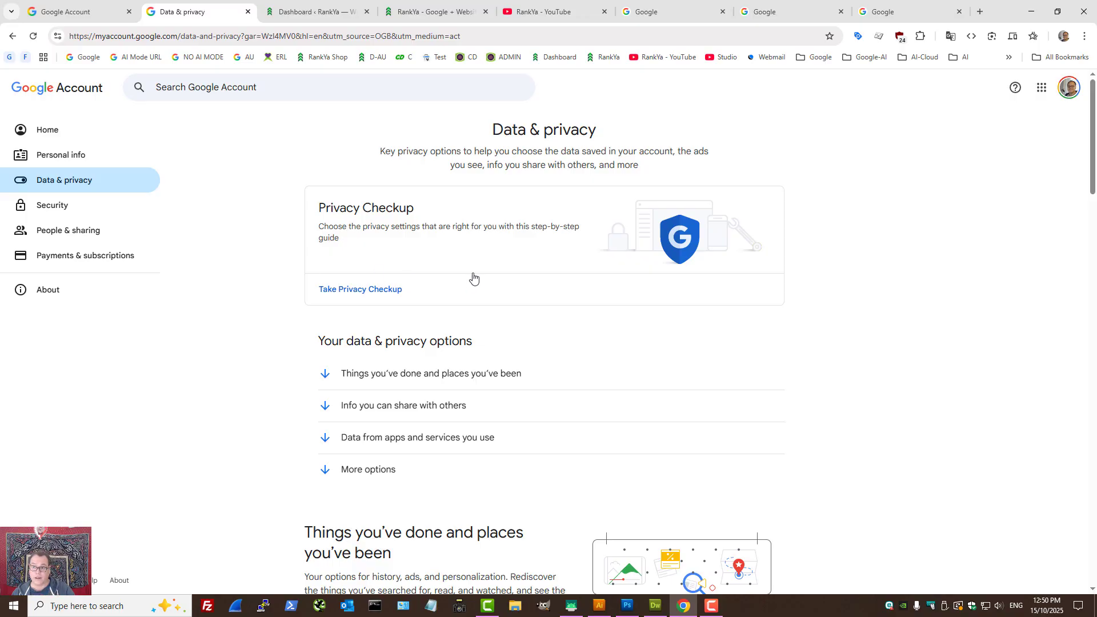
pyautogui.click(665, 8)
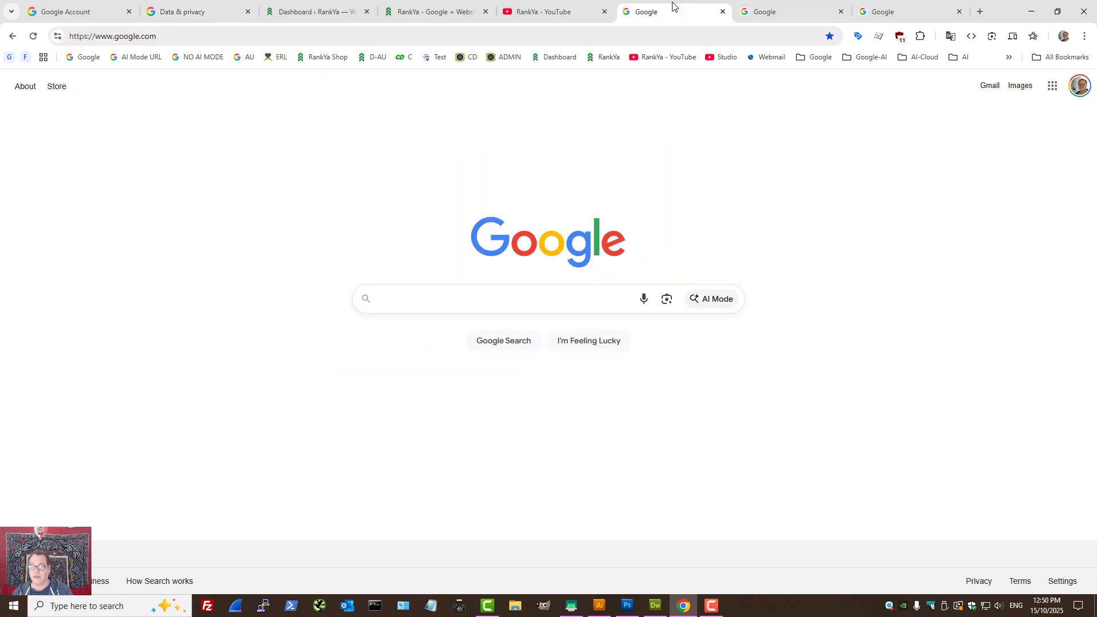
pyautogui.click(1061, 582)
pyautogui.click(1067, 450)
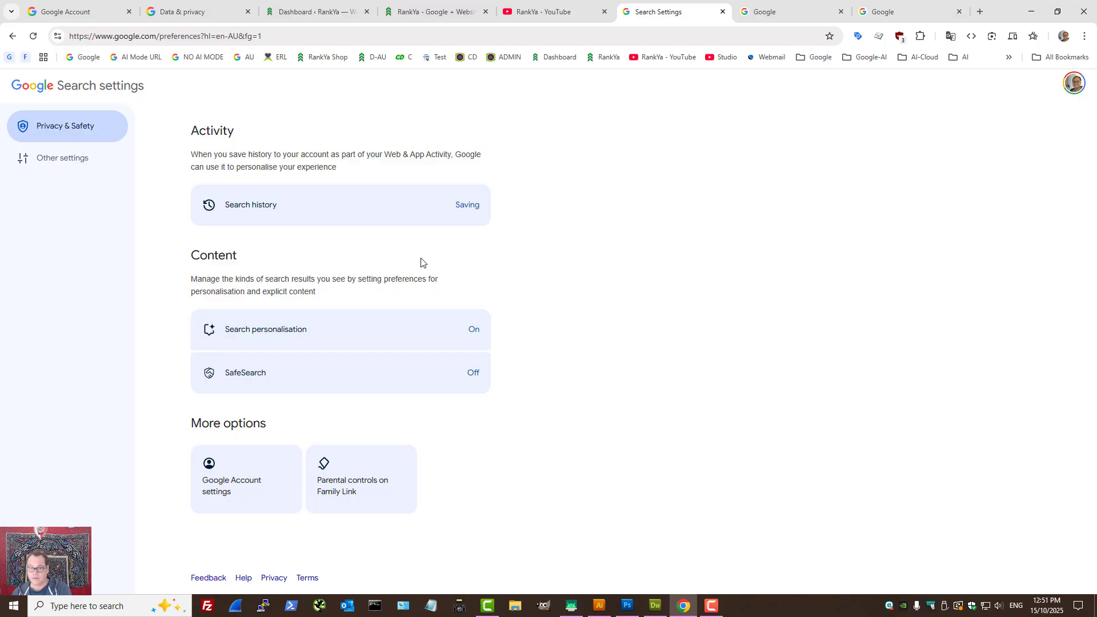
pyautogui.click(12, 36)
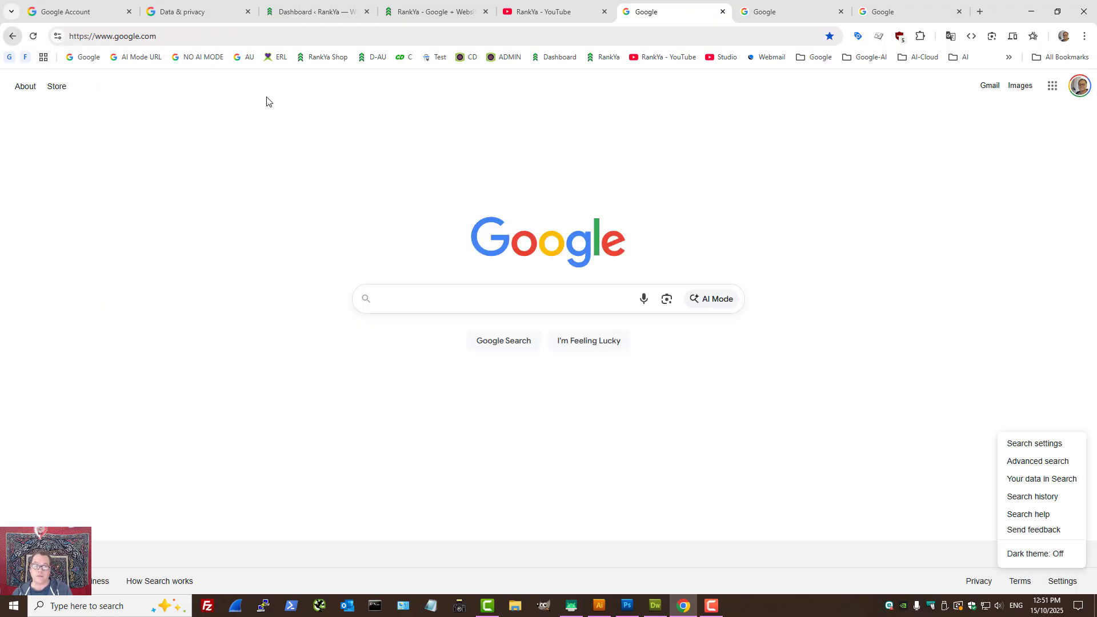
pyautogui.click(850, 334)
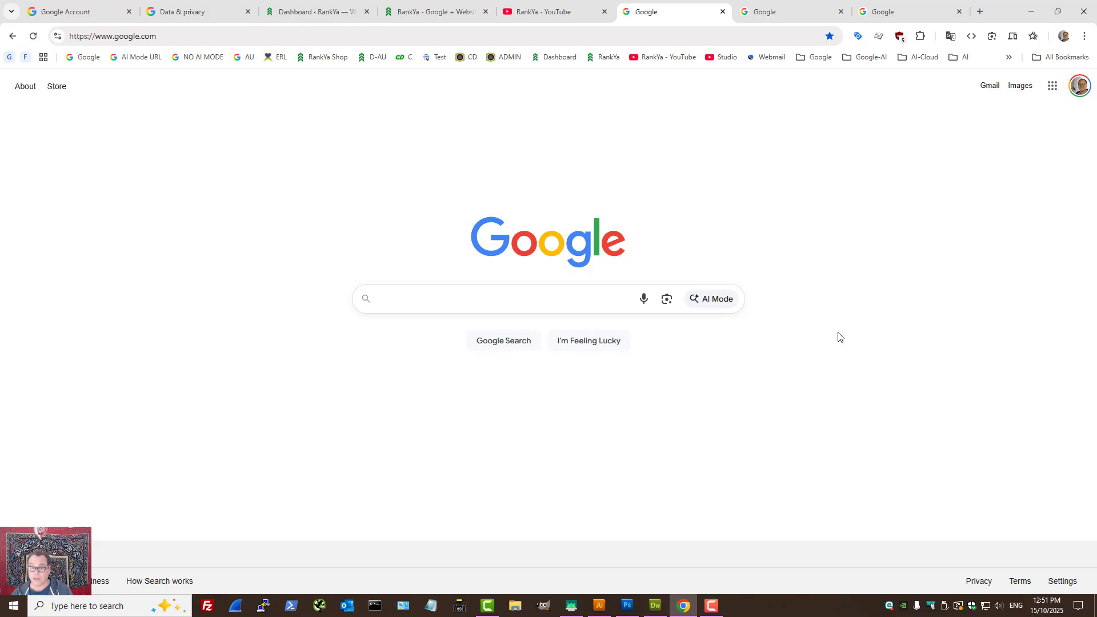
pyautogui.click(715, 300)
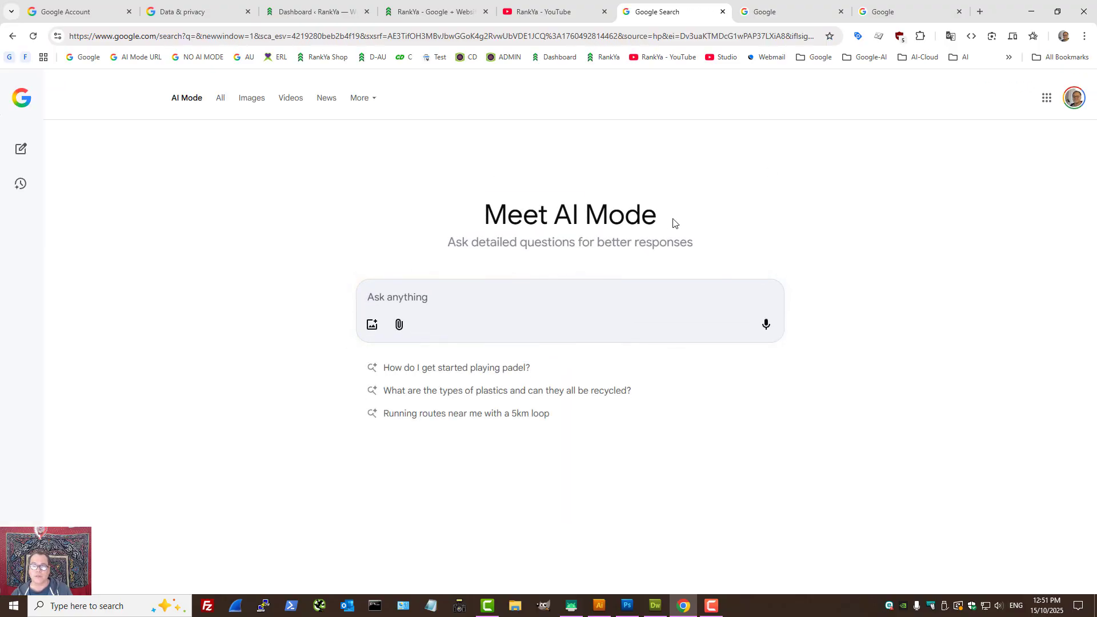
pyautogui.click(87, 57)
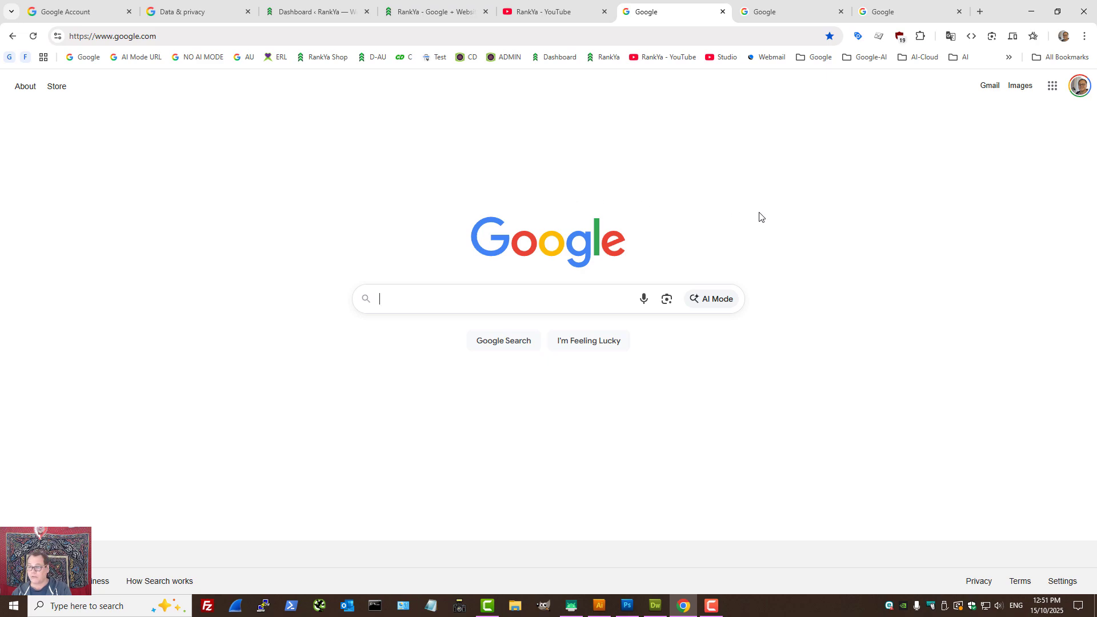
# Go to Chrome's Manage search engines and site search page and scroll down to Site Search.
pyautogui.click(1085, 37)
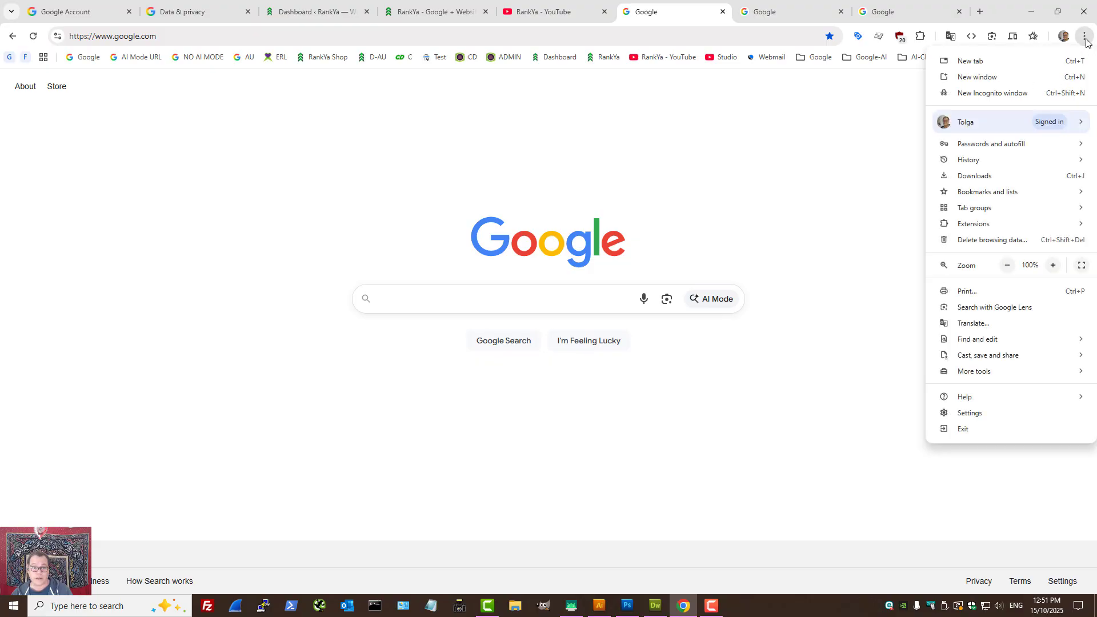
pyautogui.click(976, 419)
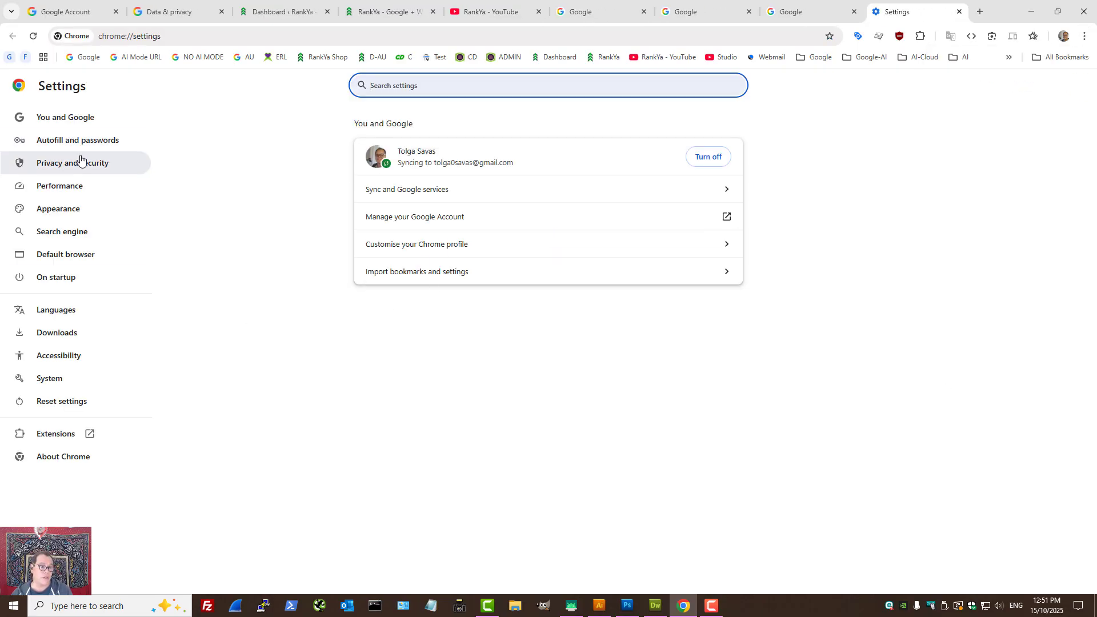
pyautogui.click(77, 234)
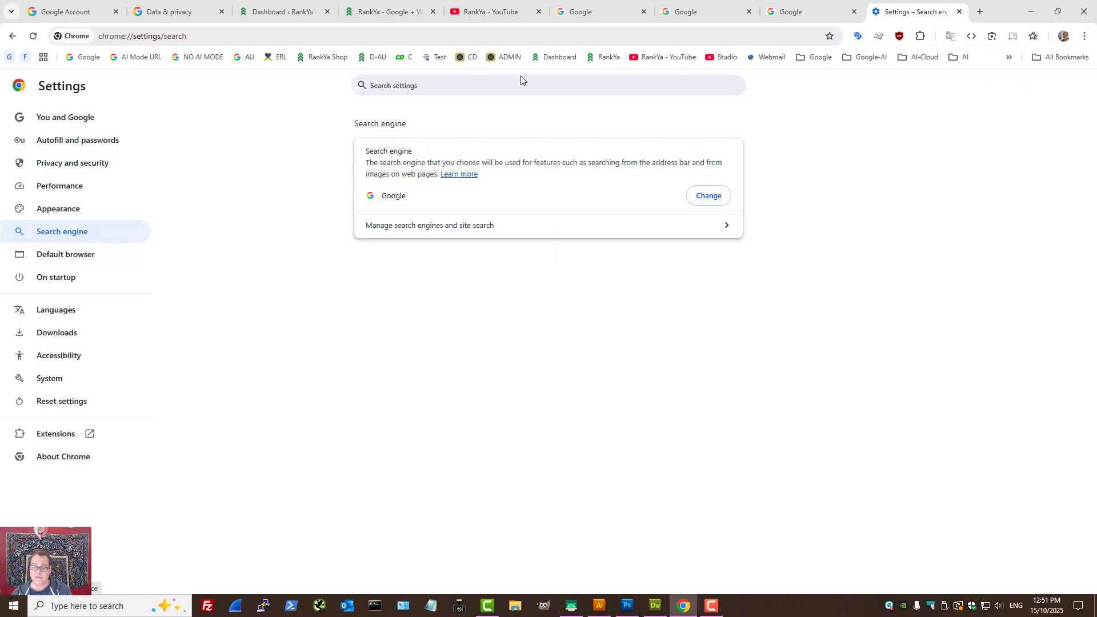
pyautogui.click(386, 226)
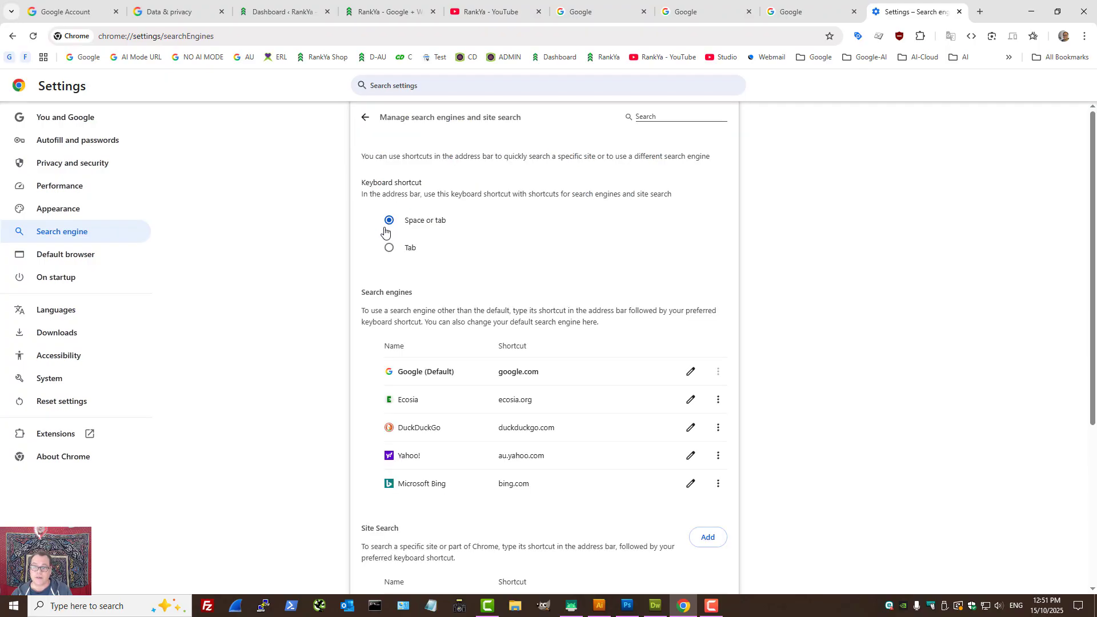
pyautogui.scroll(-4, 263, 308)
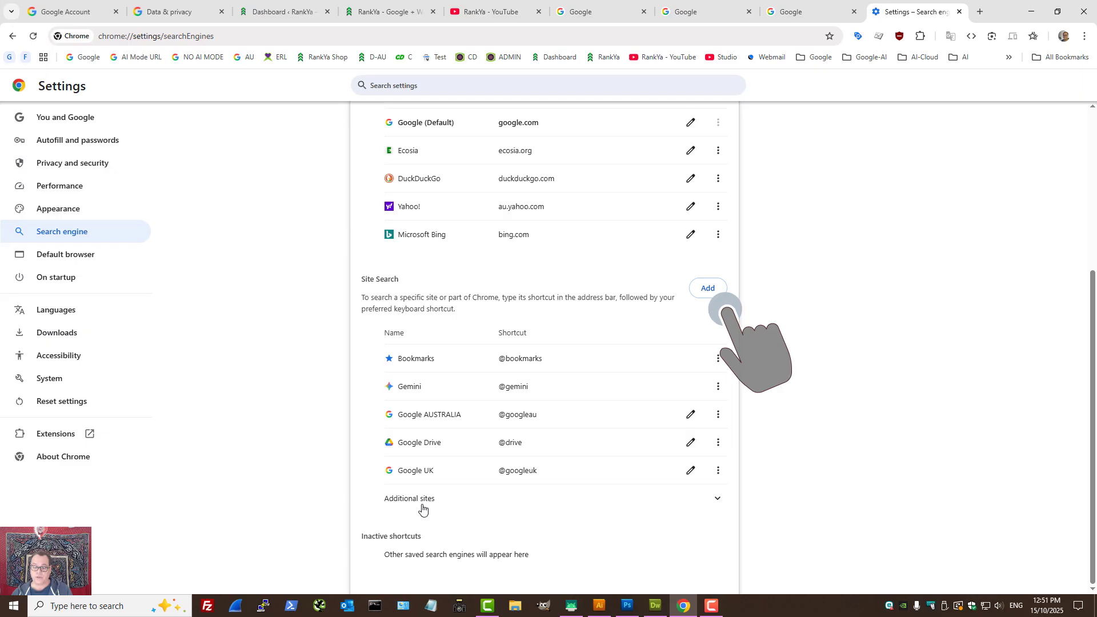
pyautogui.click(712, 288)
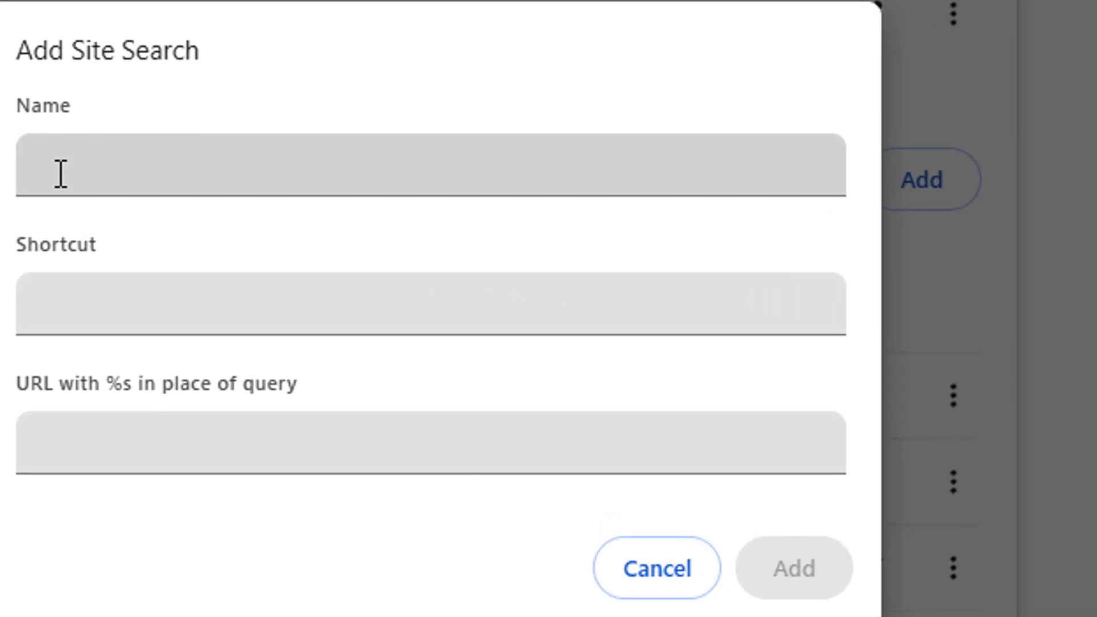
pyautogui.click(427, 285)
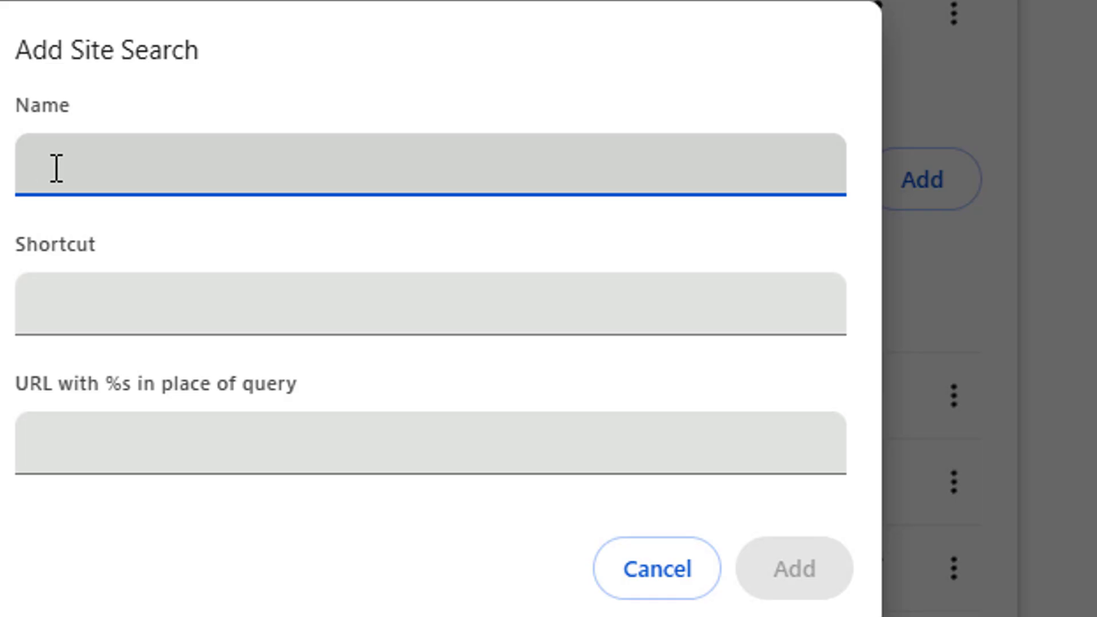
pyautogui.write('Google with NO IA')
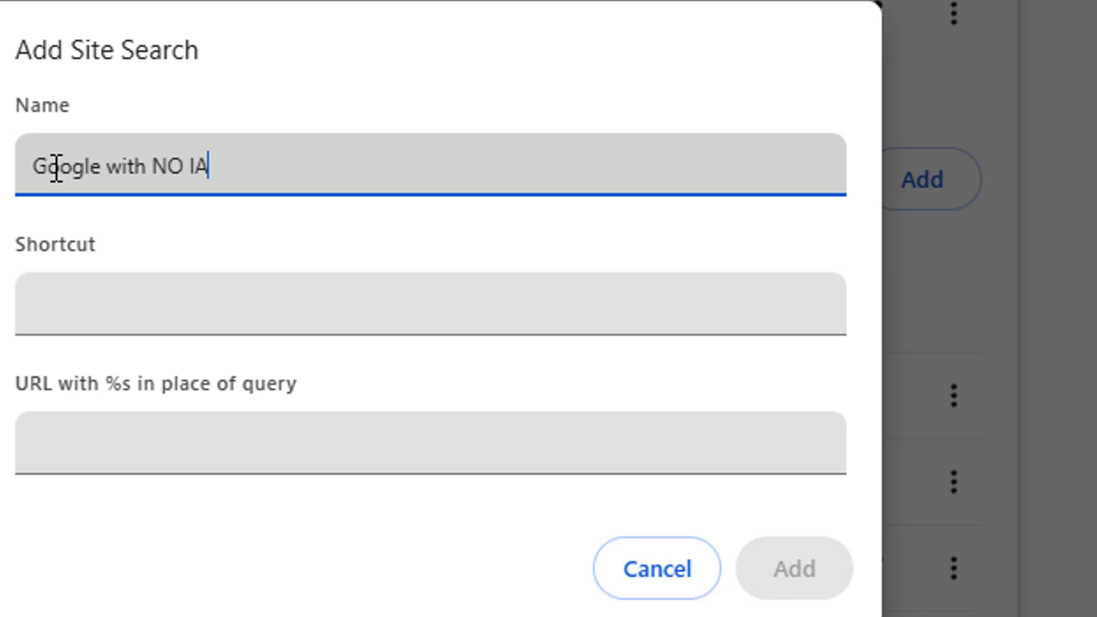
pyautogui.press('BackSpace')
pyautogui.press('BackSpace')
pyautogui.write('AI MODE')
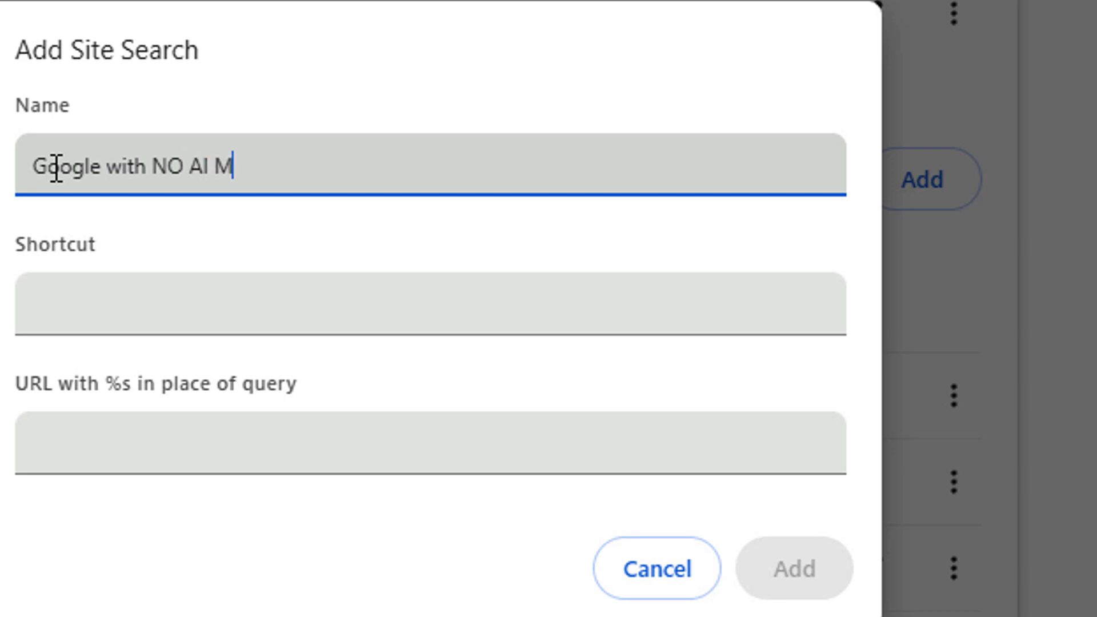
pyautogui.click(60, 312)
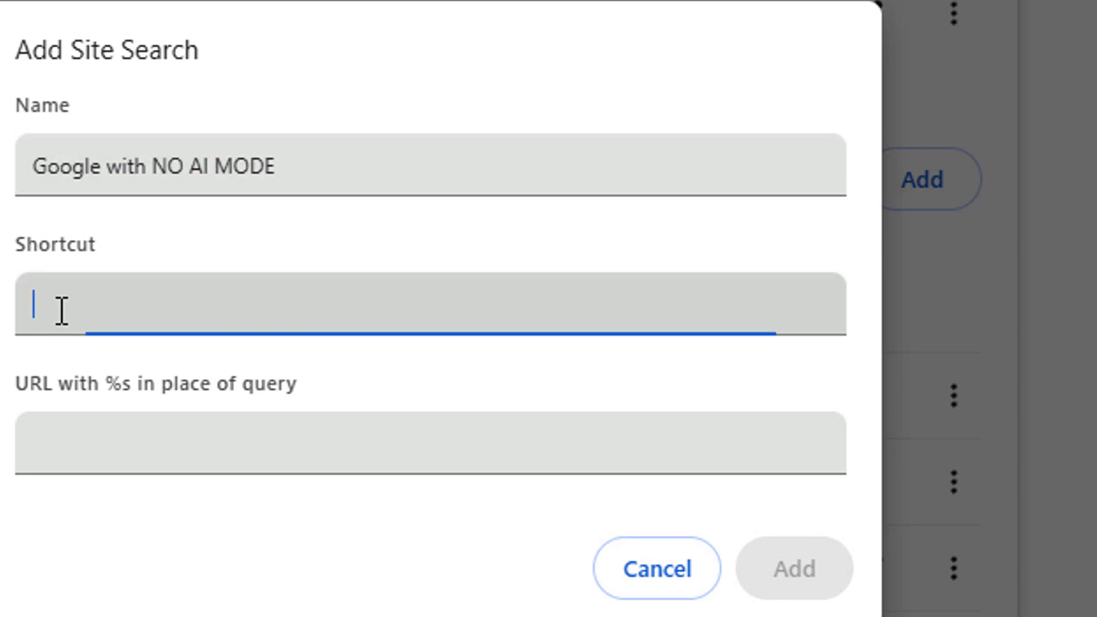
pyautogui.write('@')
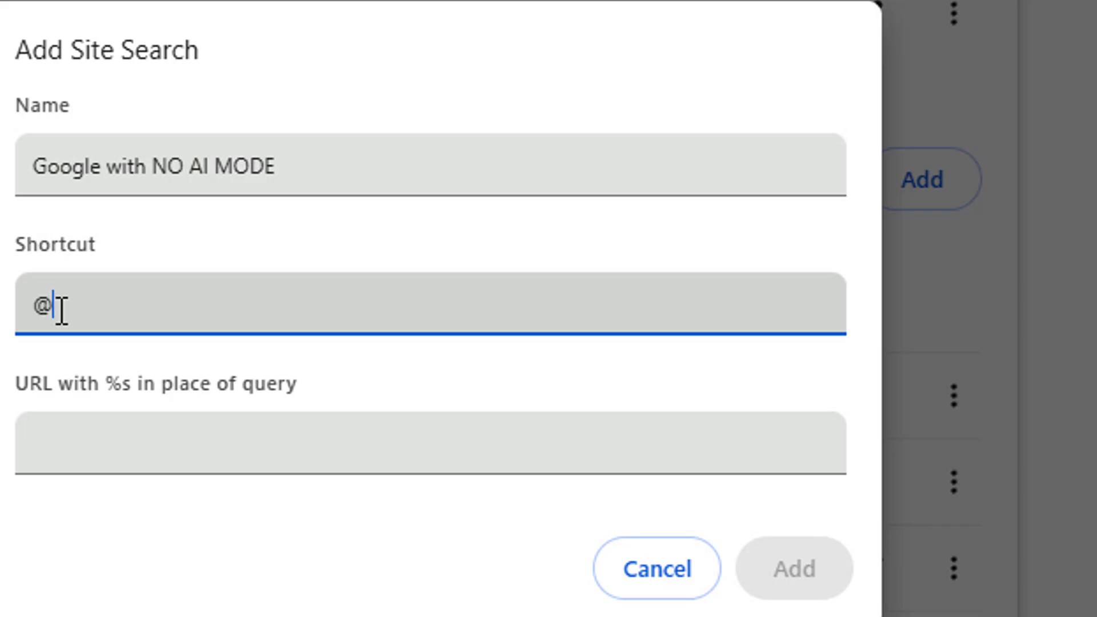
pyautogui.write('noai')
pyautogui.doubleClick(80, 307)
pyautogui.click(157, 311)
# Paste '{google:baseURL}search?q=%s&udm=14' as the site search URL and check it.
pyautogui.click(564, 487)
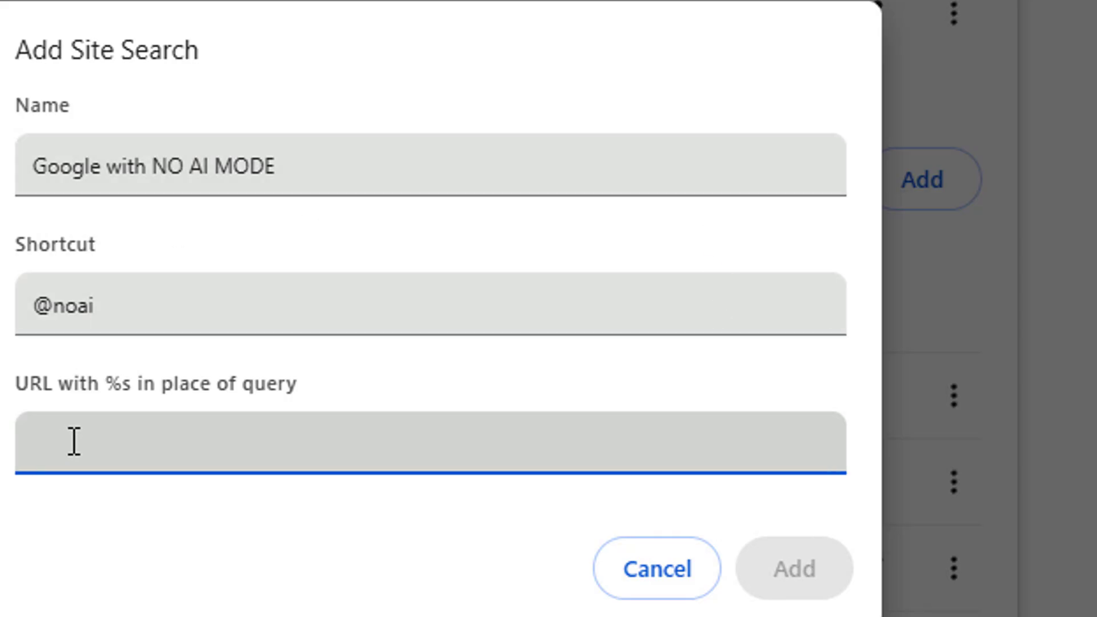
pyautogui.write('{google:baseURL}search?q=%s&udm=14')
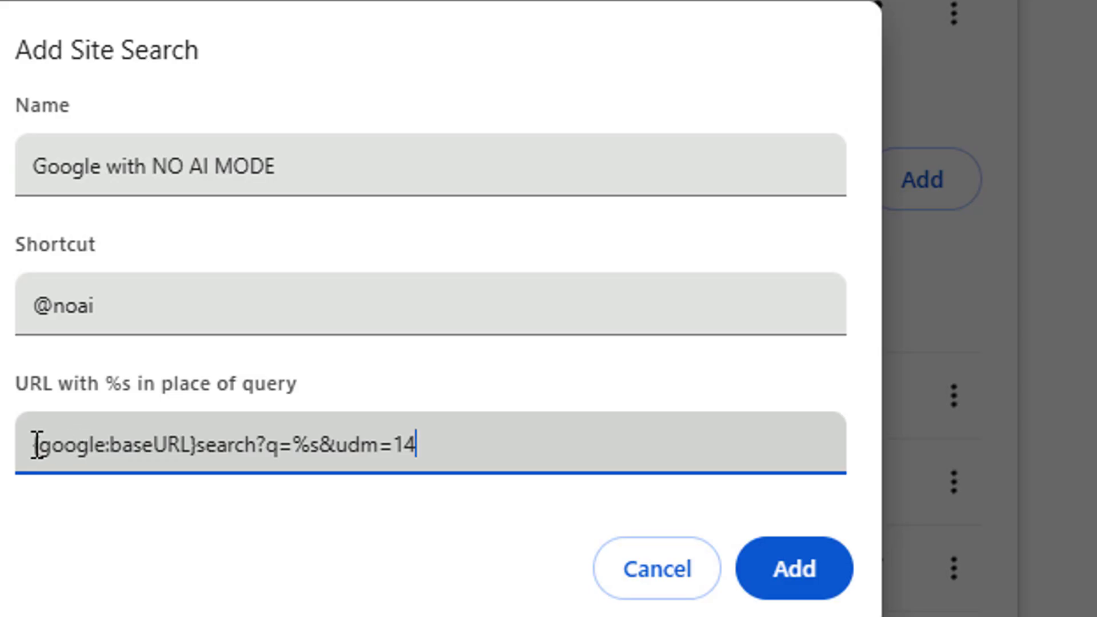
pyautogui.moveTo(32, 444); pyautogui.dragTo(438, 444)
pyautogui.click(457, 444)
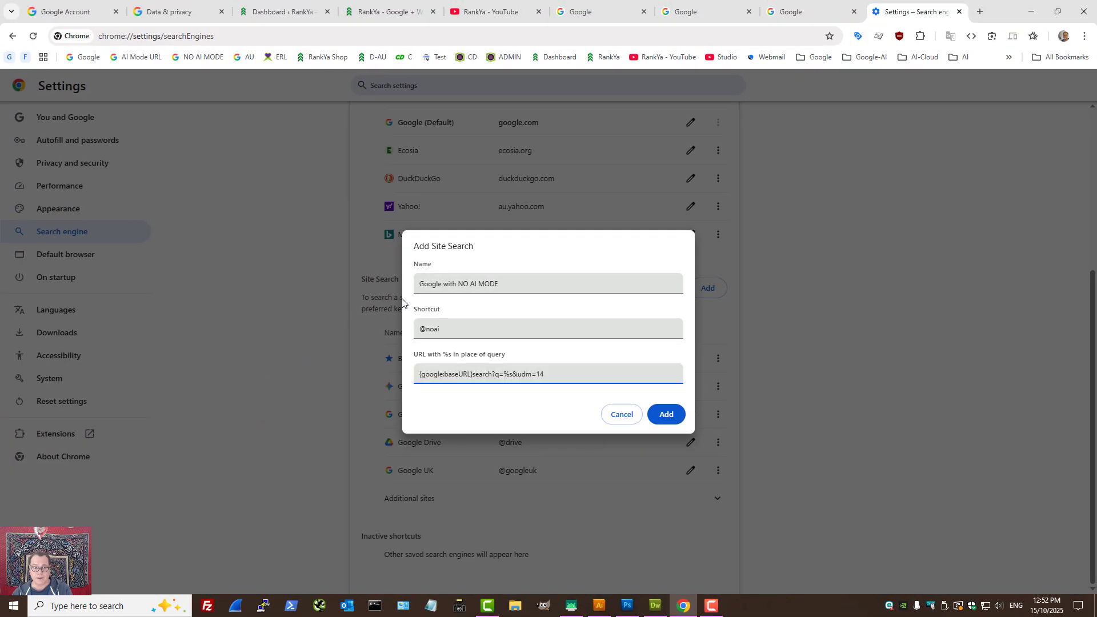
pyautogui.click(390, 6)
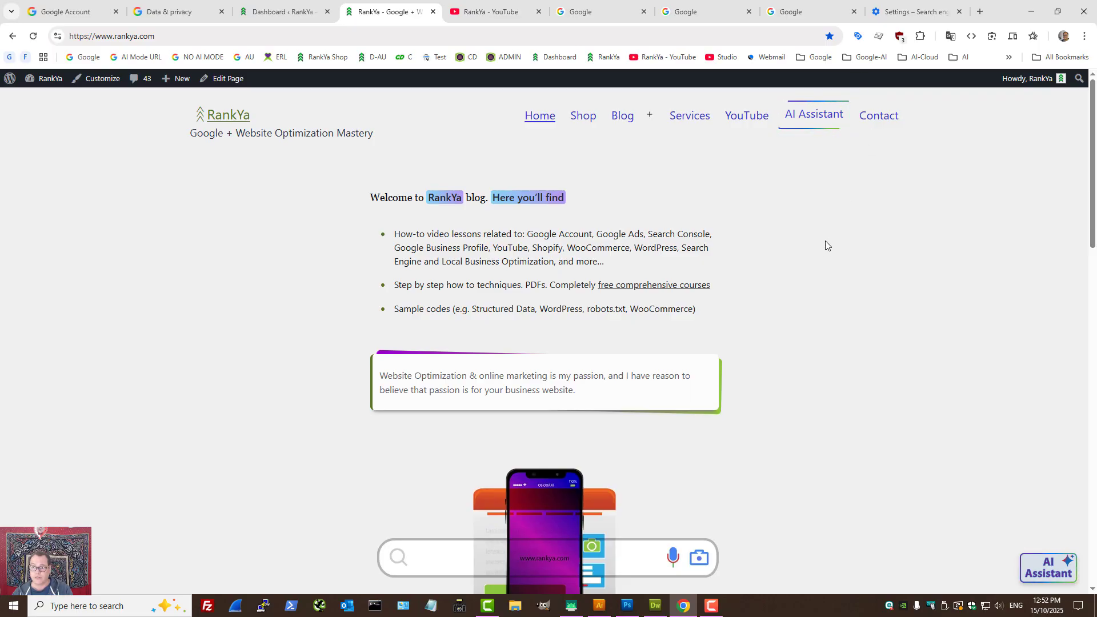
pyautogui.click(911, 11)
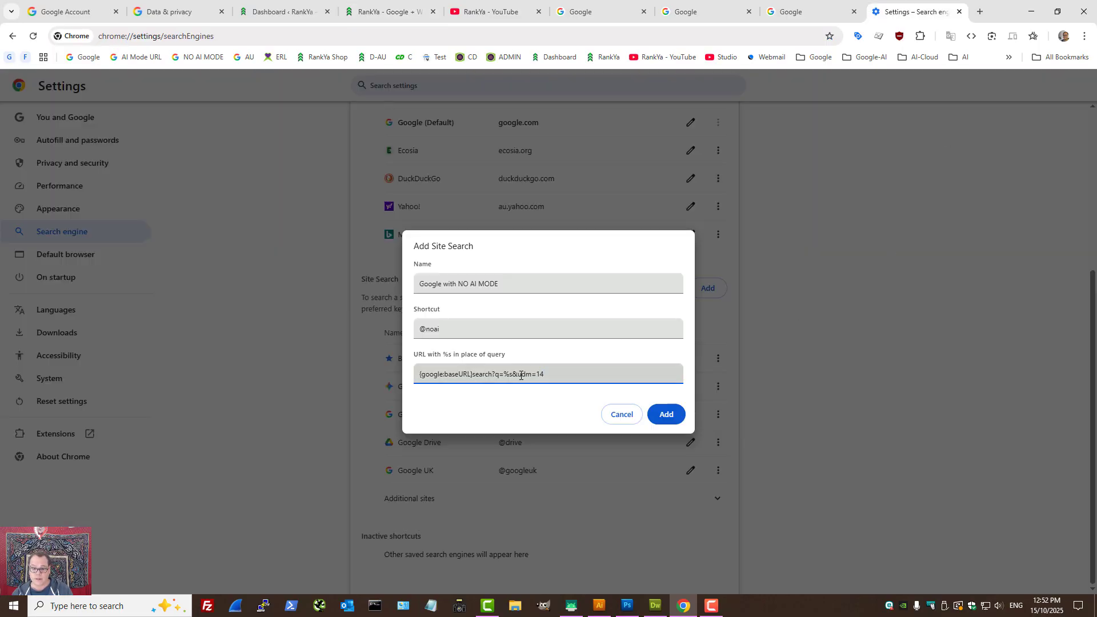
pyautogui.moveTo(546, 375); pyautogui.dragTo(396, 377)
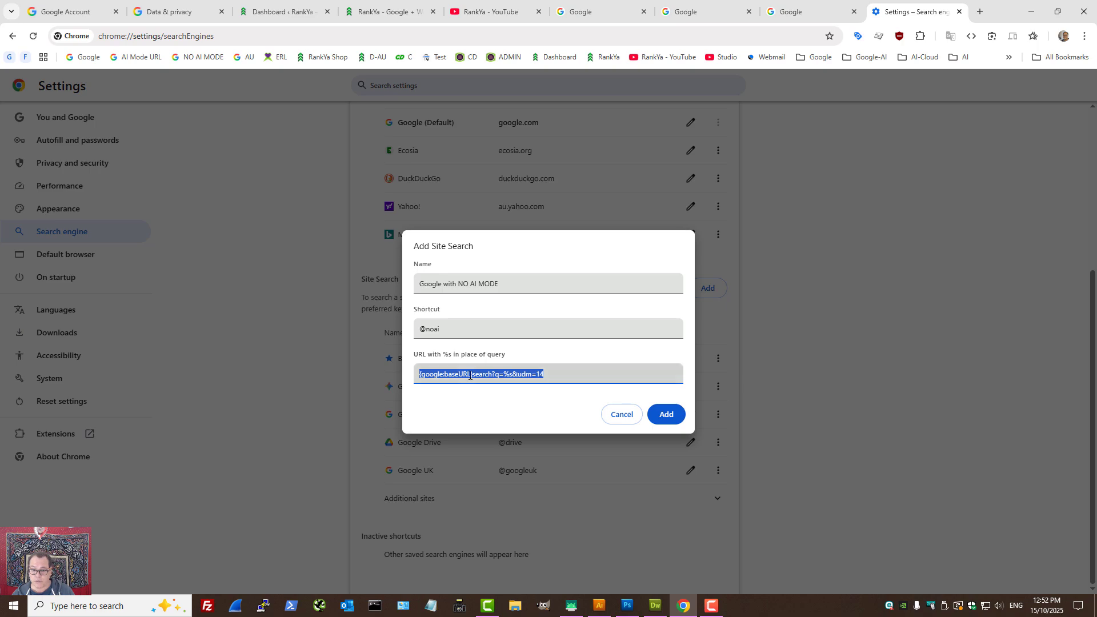
pyautogui.click(561, 373)
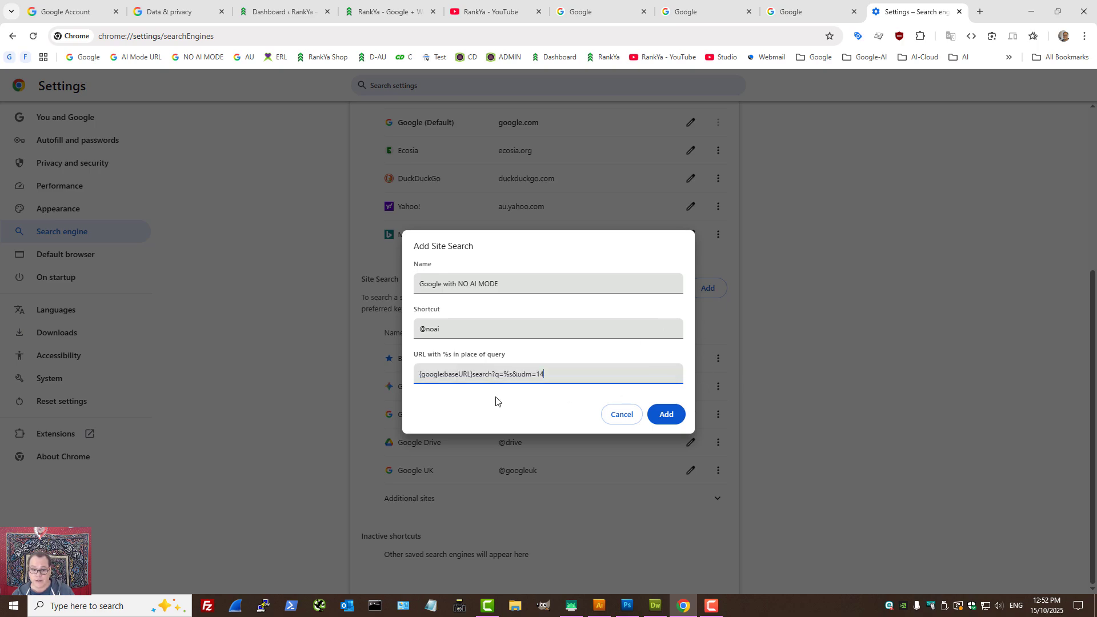
pyautogui.click(668, 415)
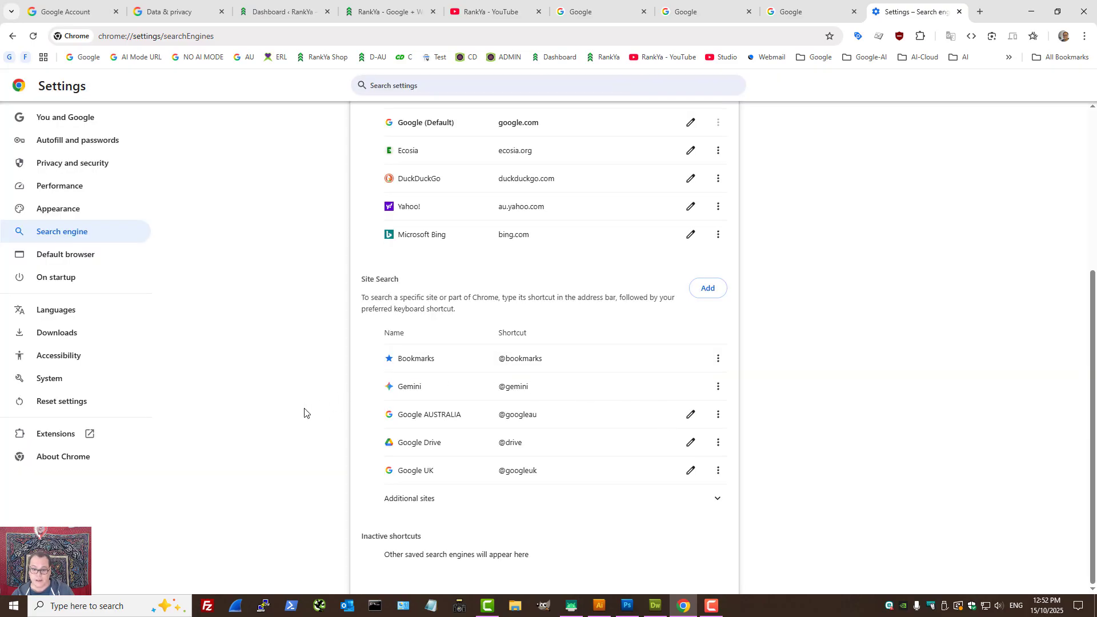
pyautogui.click(446, 498)
pyautogui.scroll(-3, 514, 486)
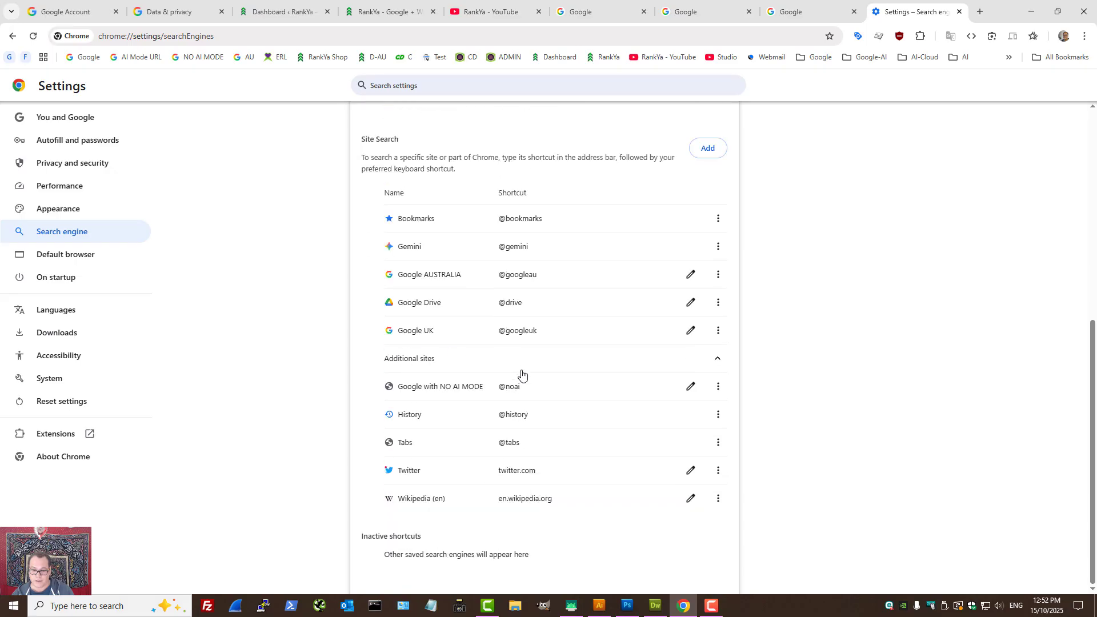
# Make 'Google with NO AI MODE' the default search engine and open the Google homepage.
pyautogui.click(718, 387)
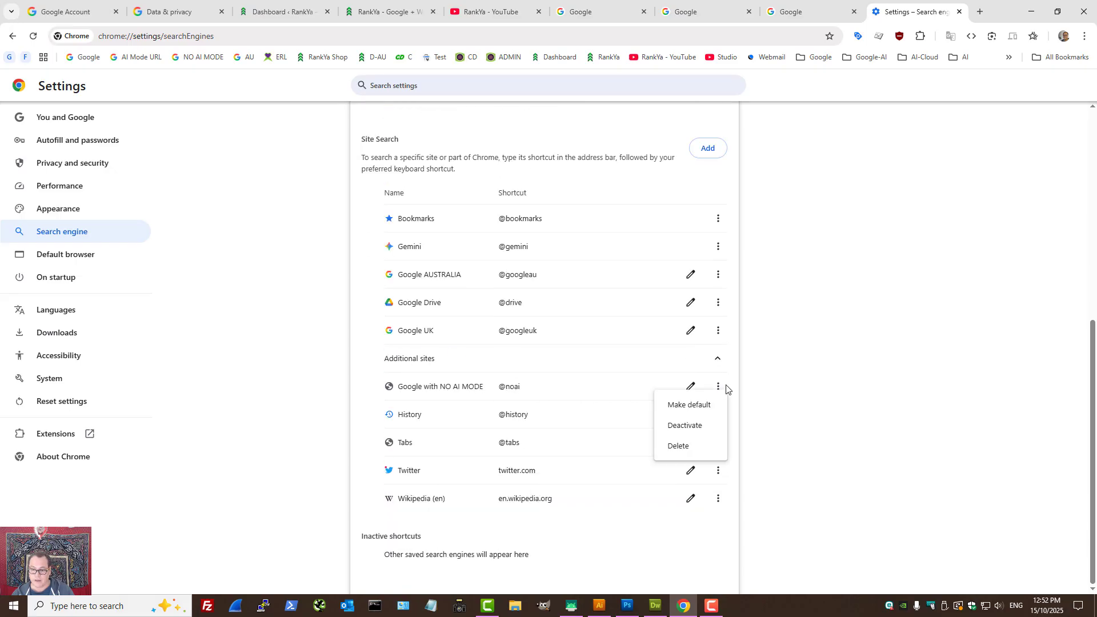
pyautogui.click(685, 407)
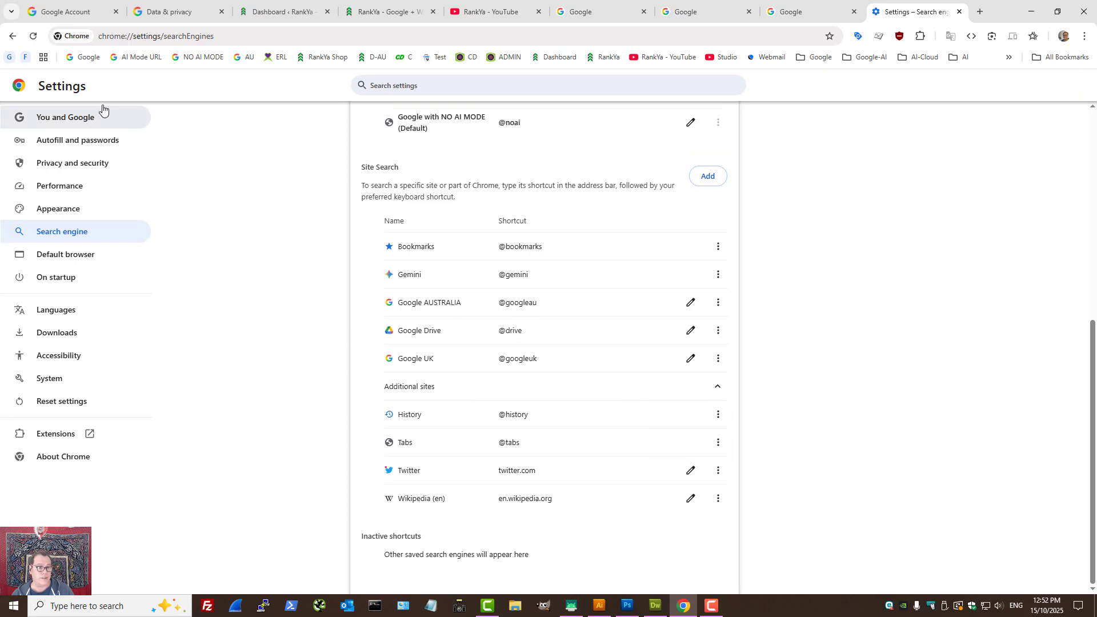
pyautogui.click(84, 57)
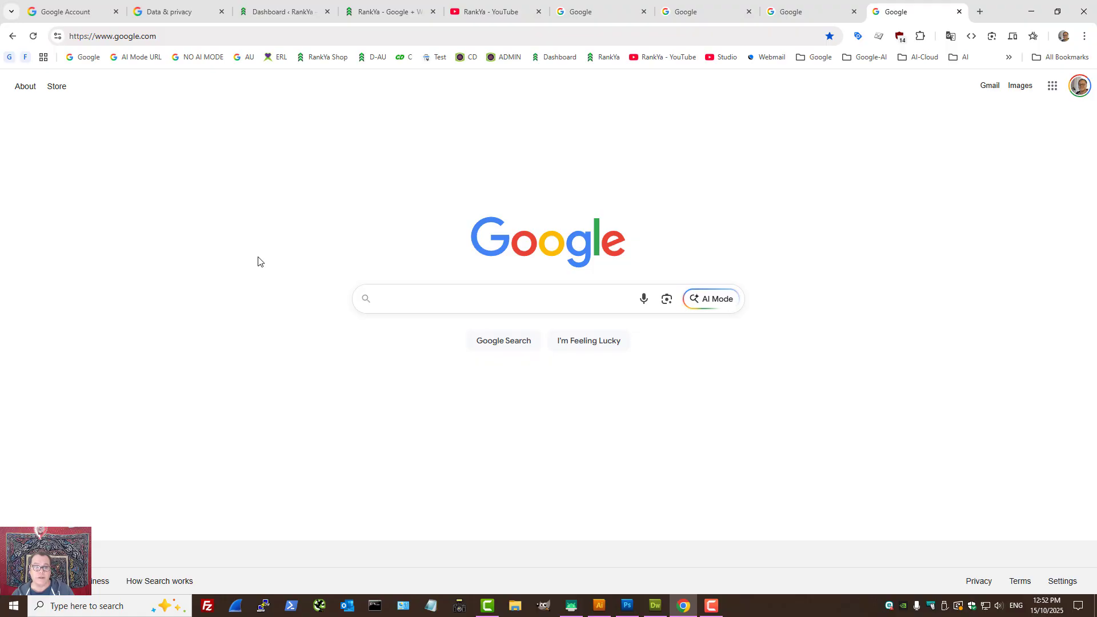
pyautogui.click(34, 38)
pyautogui.click(420, 295)
pyautogui.write('ai mode')
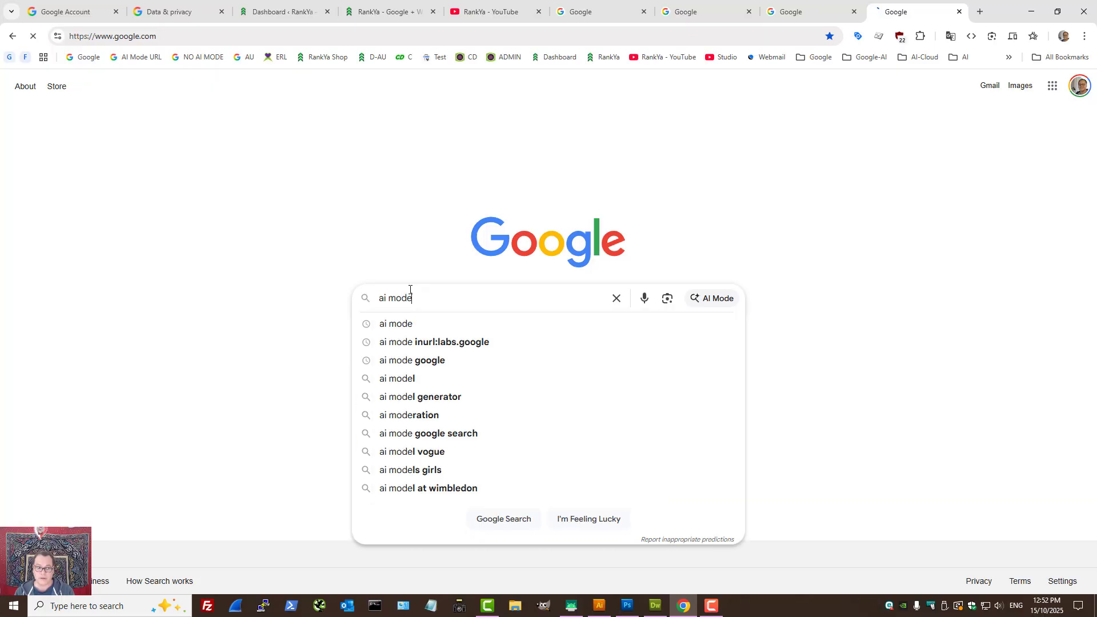
pyautogui.press('Return')
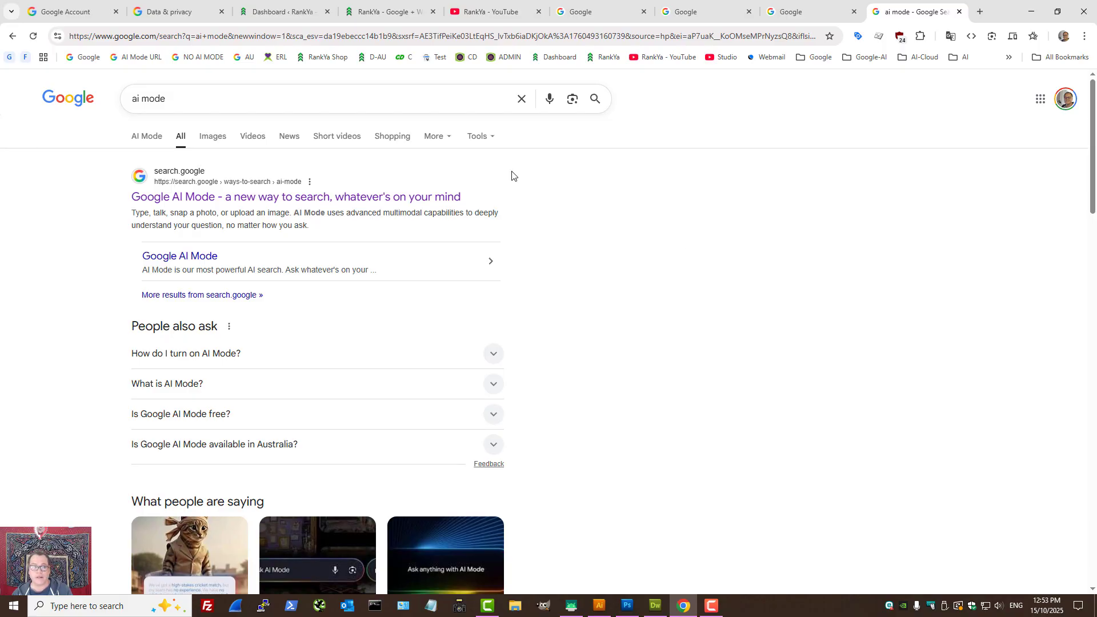
pyautogui.click(85, 57)
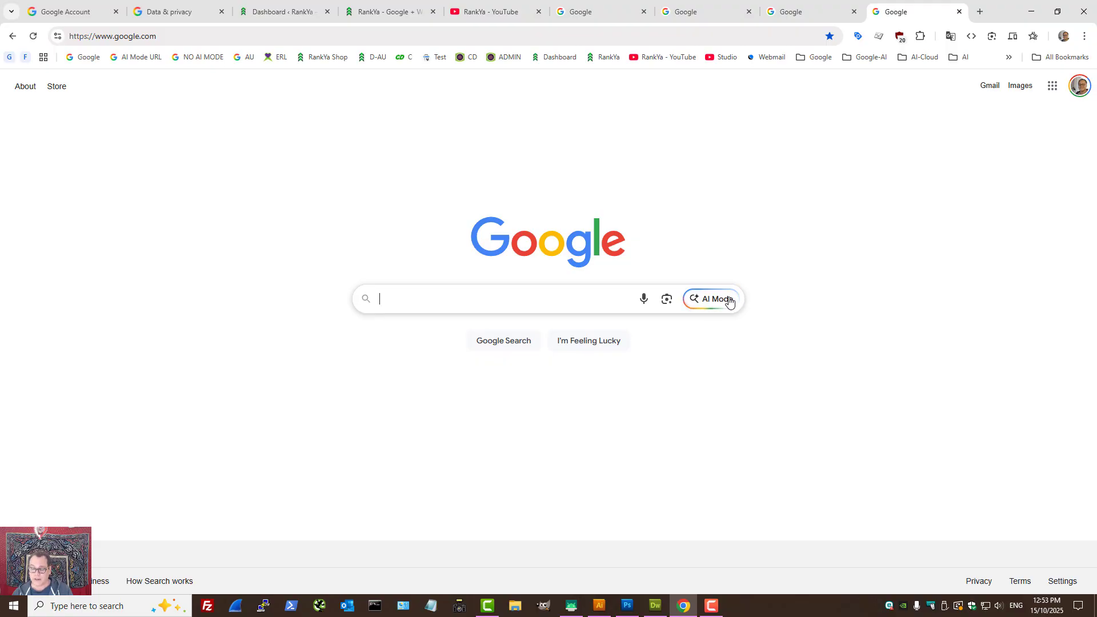
# Use uBlock Origin's element picker to create a filter hiding Google's AI Mode button.
pyautogui.click(900, 36)
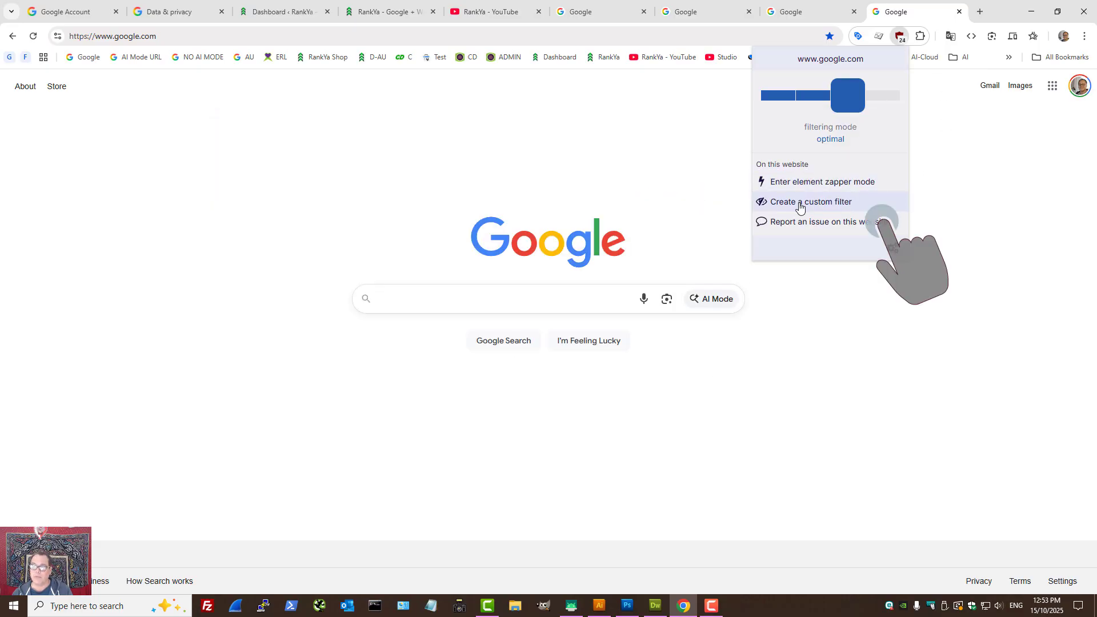
pyautogui.click(800, 206)
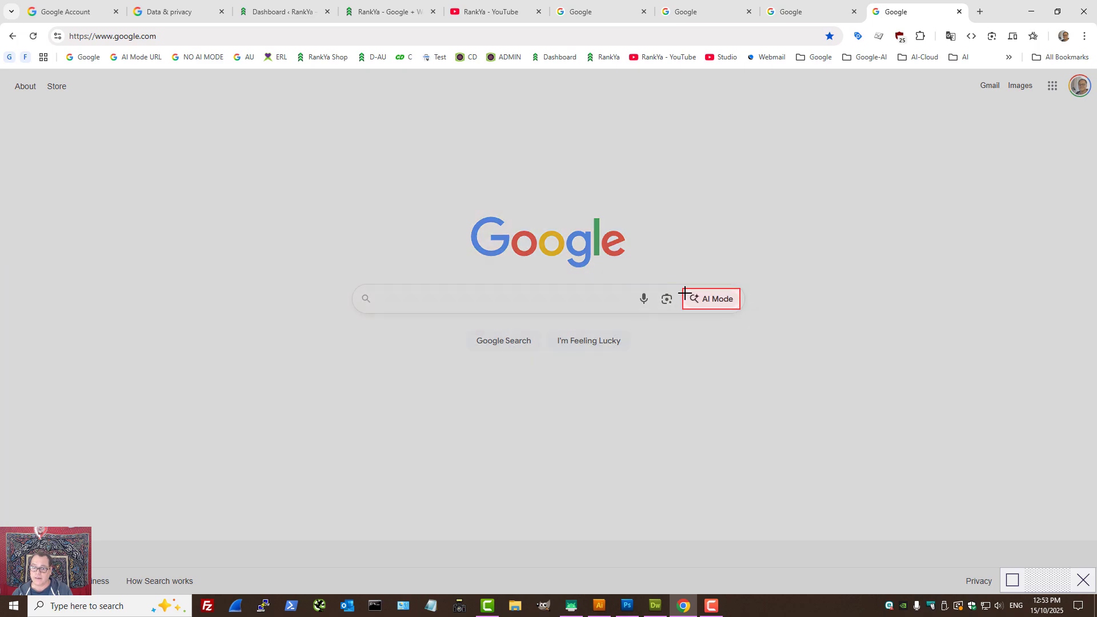
pyautogui.click(685, 294)
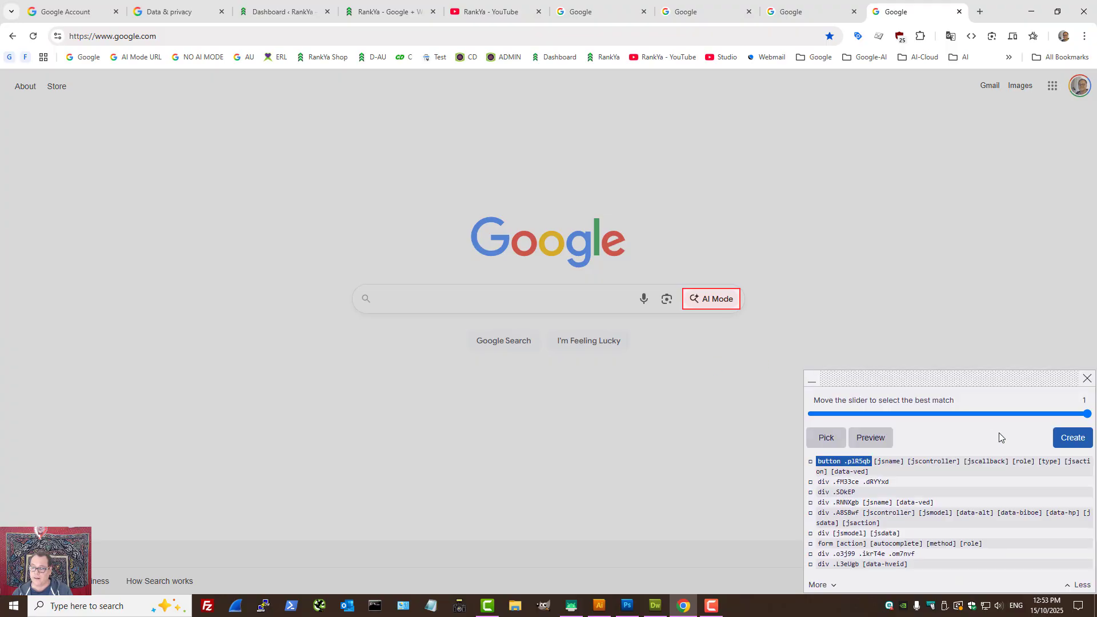
pyautogui.click(1070, 444)
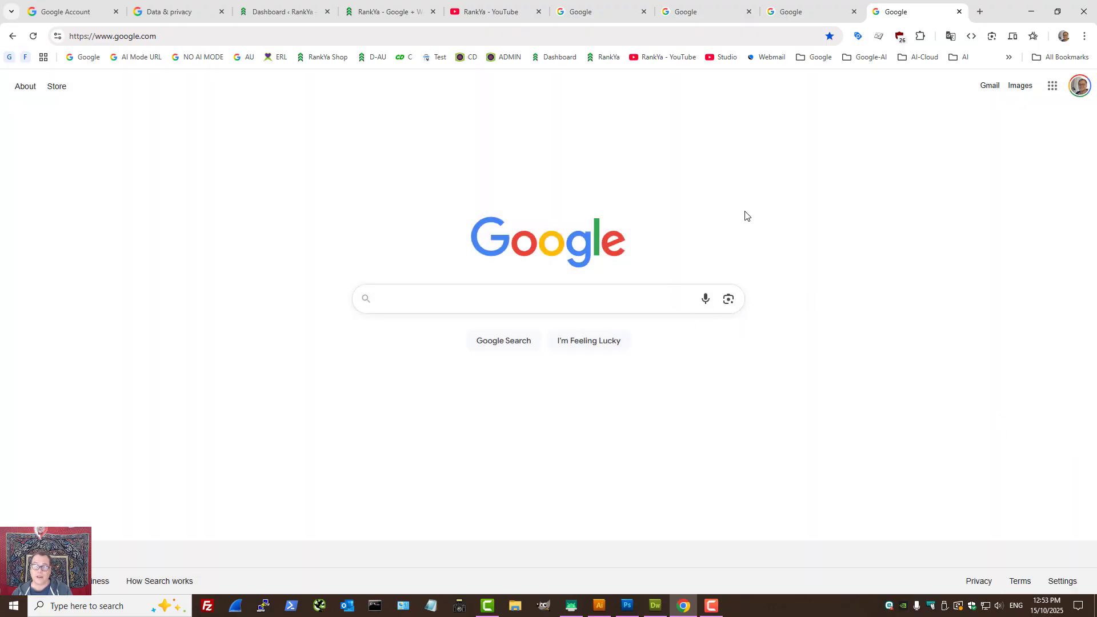
pyautogui.click(901, 38)
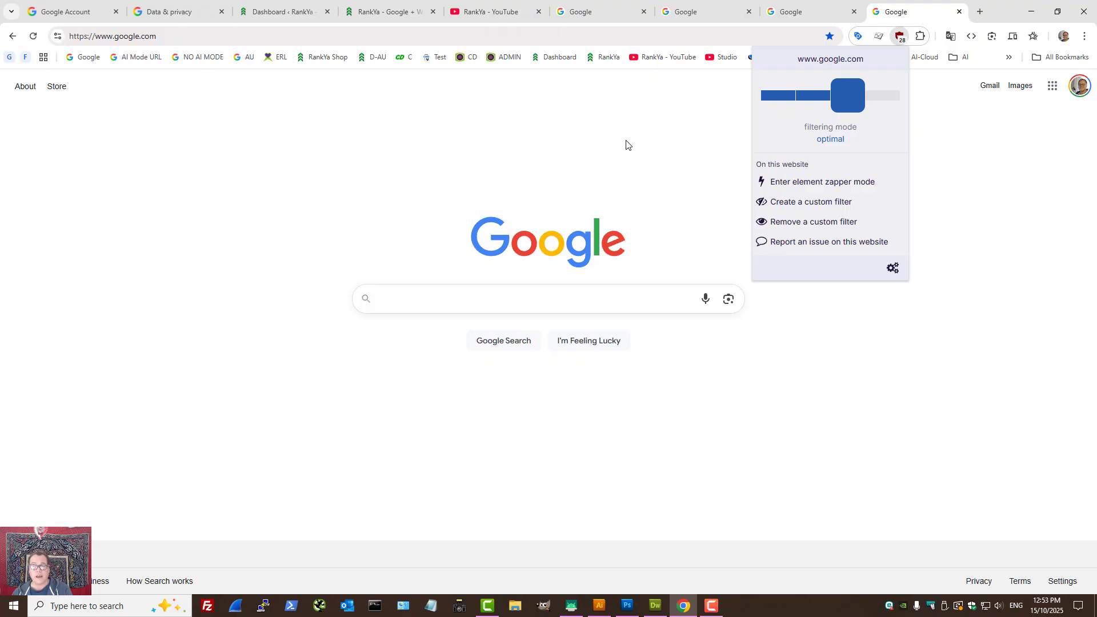
pyautogui.click(680, 155)
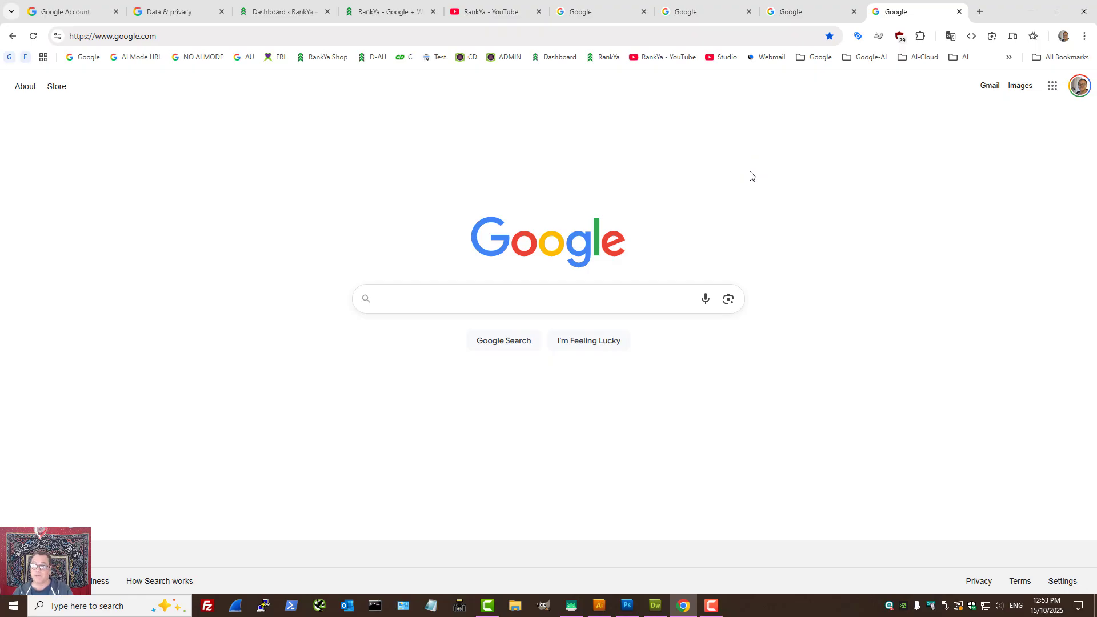
pyautogui.click(901, 36)
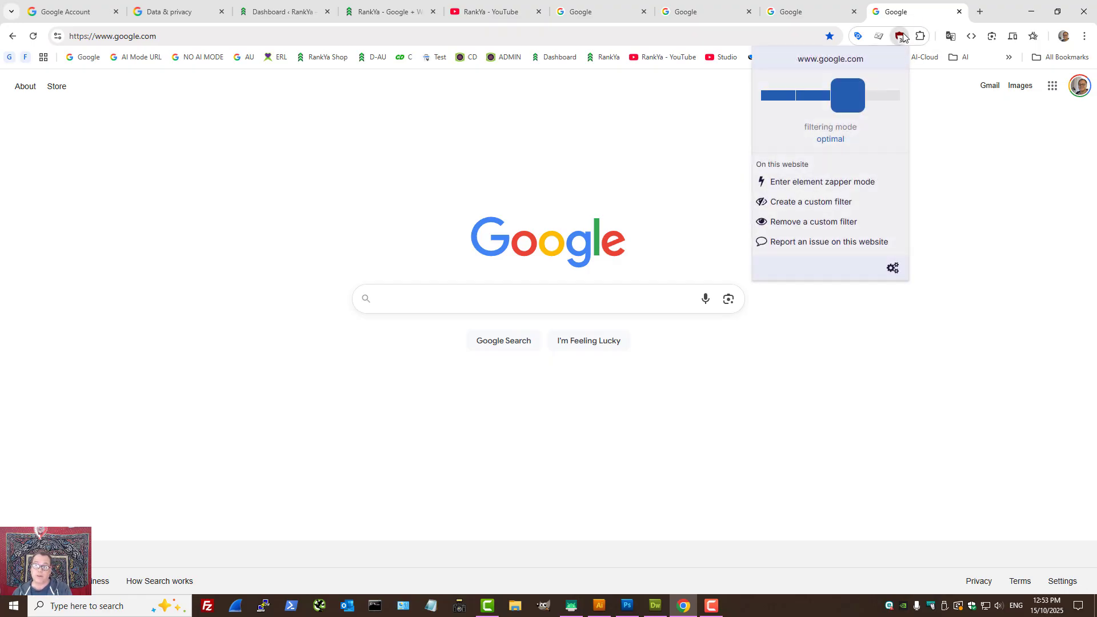
pyautogui.click(607, 121)
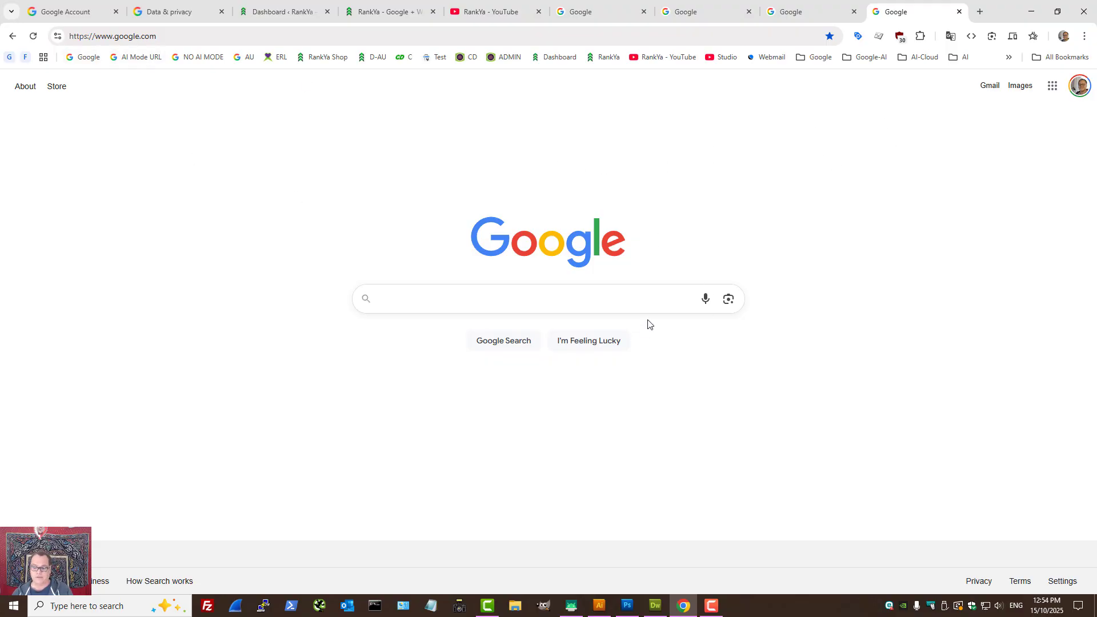
pyautogui.click(656, 603)
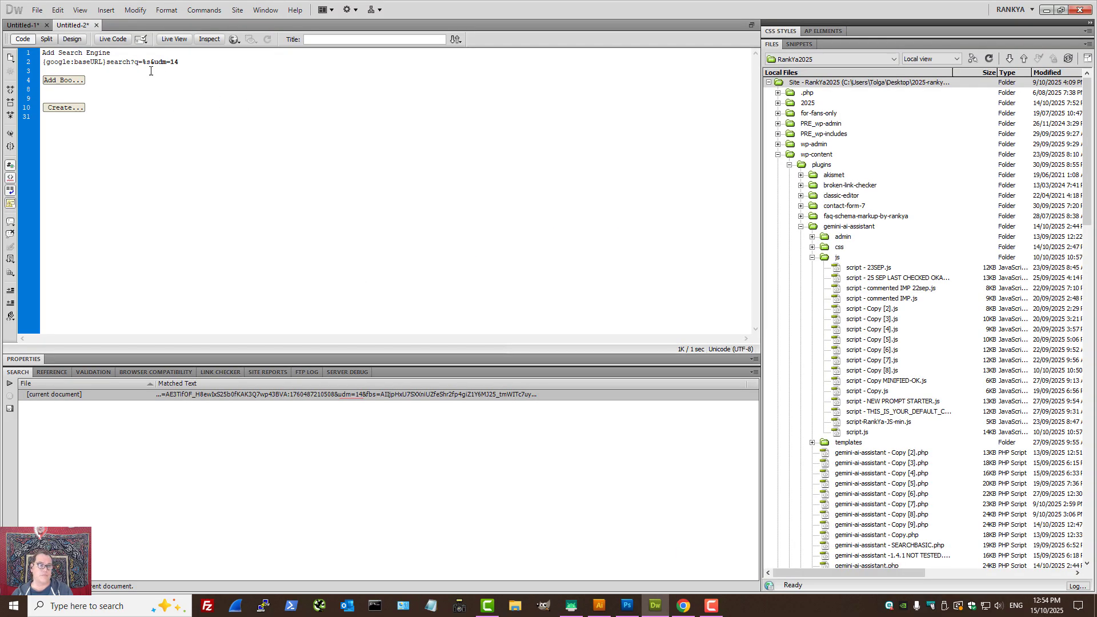
pyautogui.doubleClick(63, 82)
pyautogui.click(142, 90)
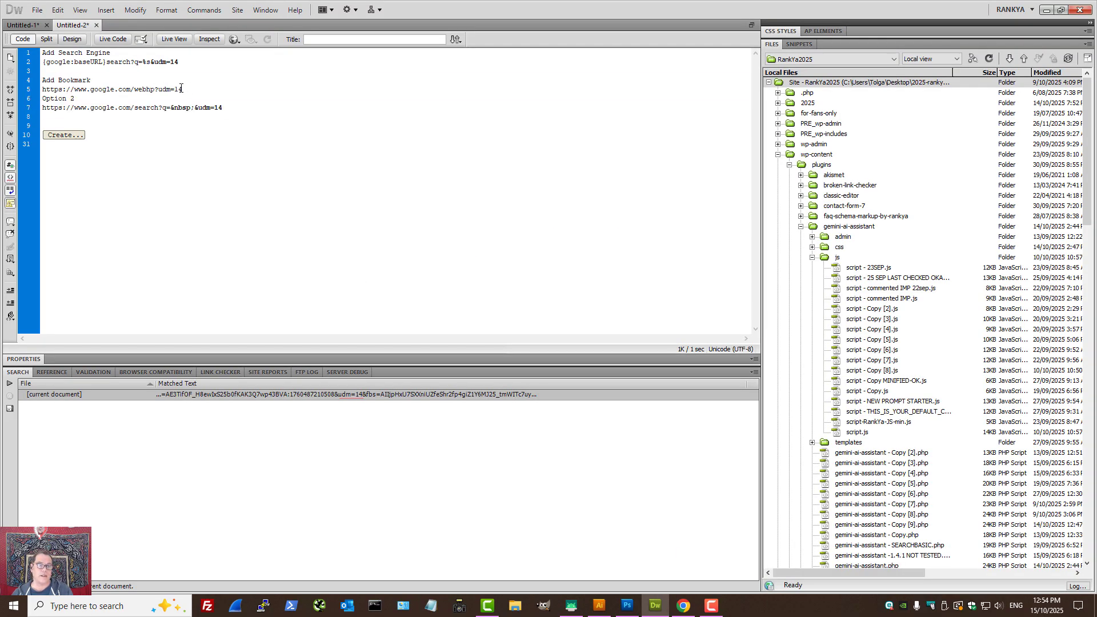
pyautogui.moveTo(181, 88); pyautogui.dragTo(42, 90)
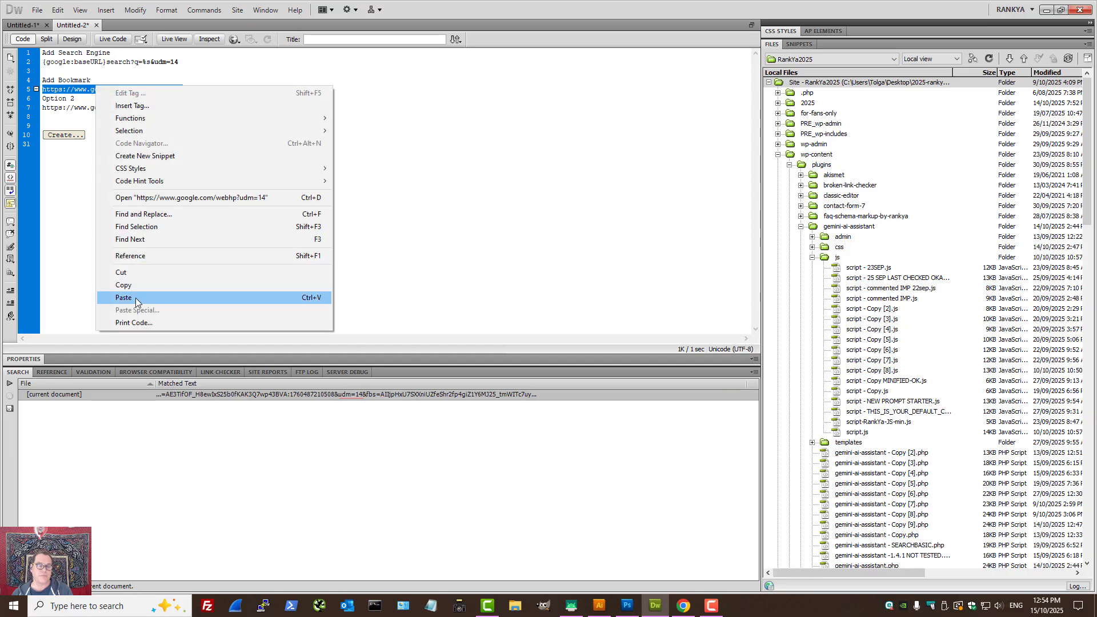
pyautogui.click(126, 286)
pyautogui.click(689, 612)
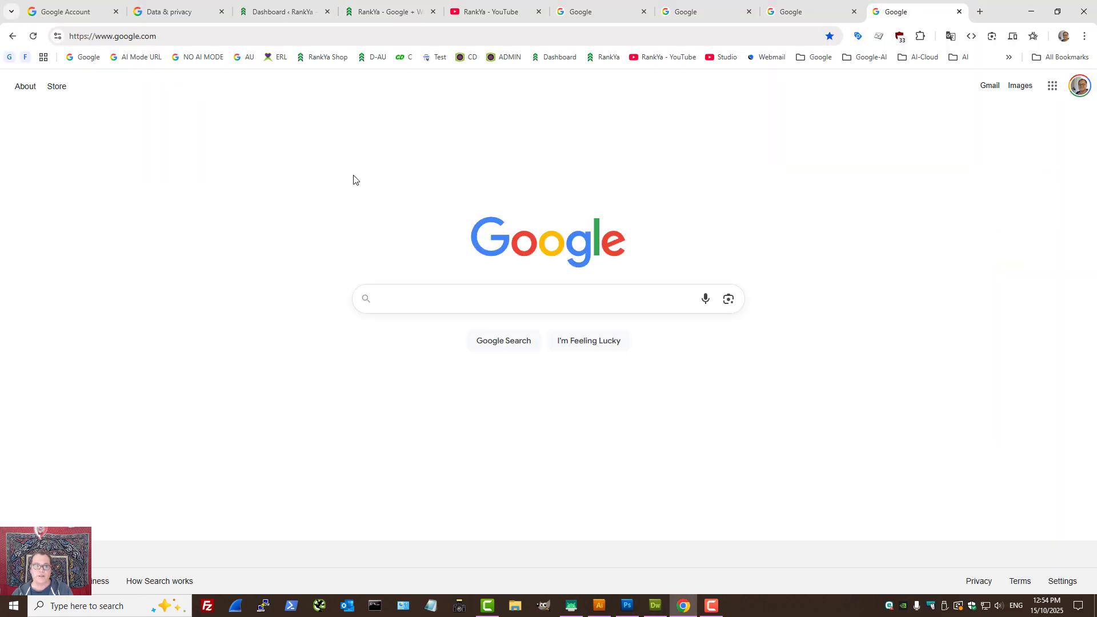
pyautogui.click(980, 12)
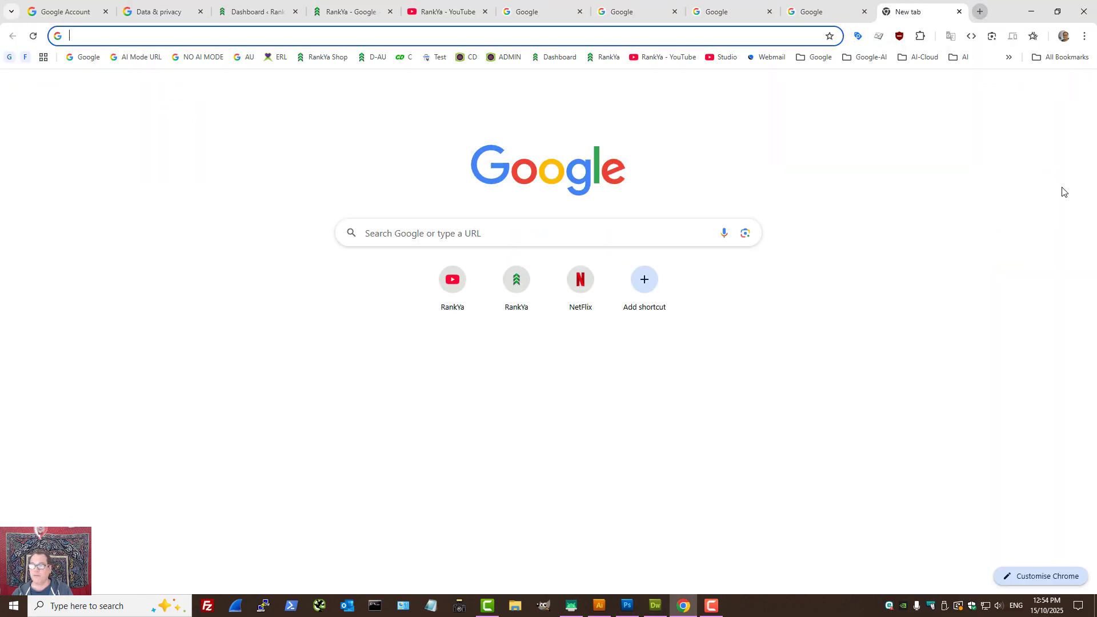
pyautogui.click(97, 34)
pyautogui.hotkey('ctrl', 'v')
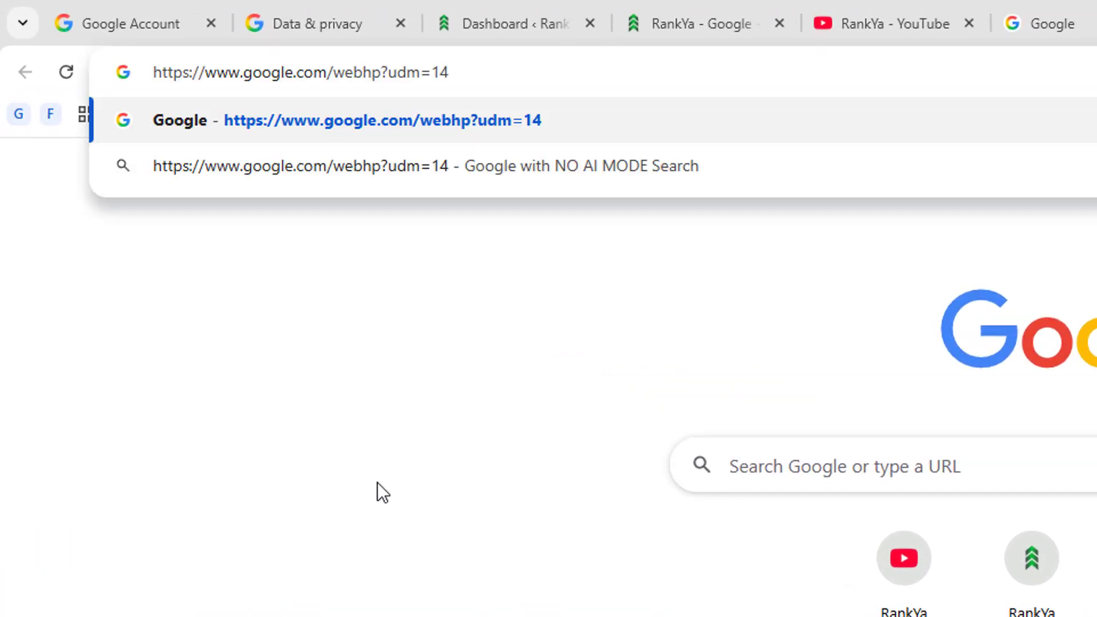
pyautogui.press('Return')
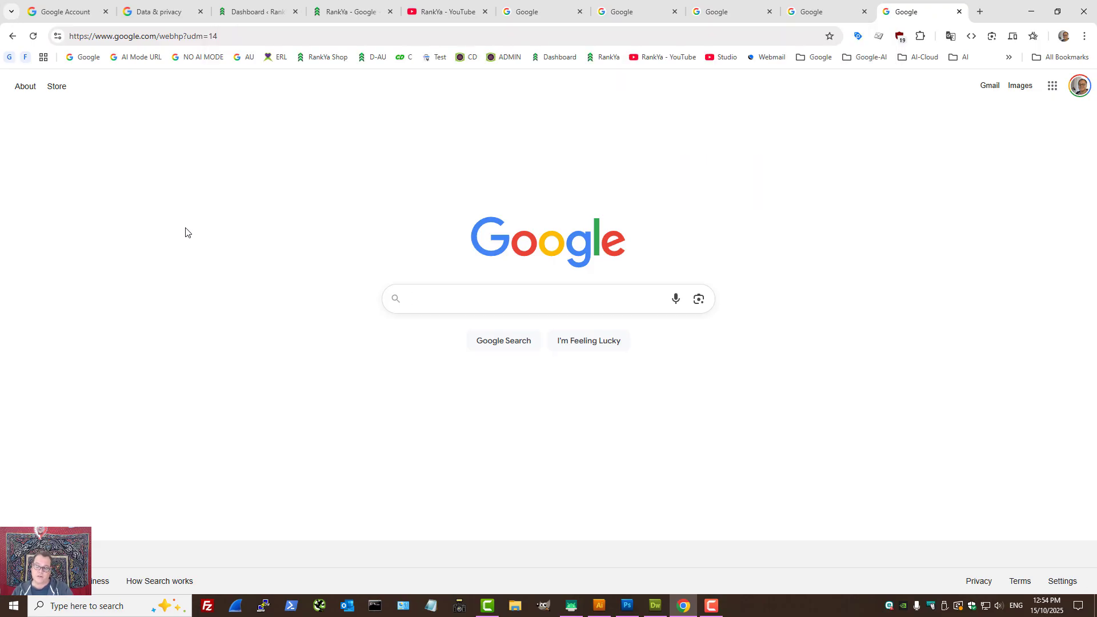
pyautogui.click(193, 37)
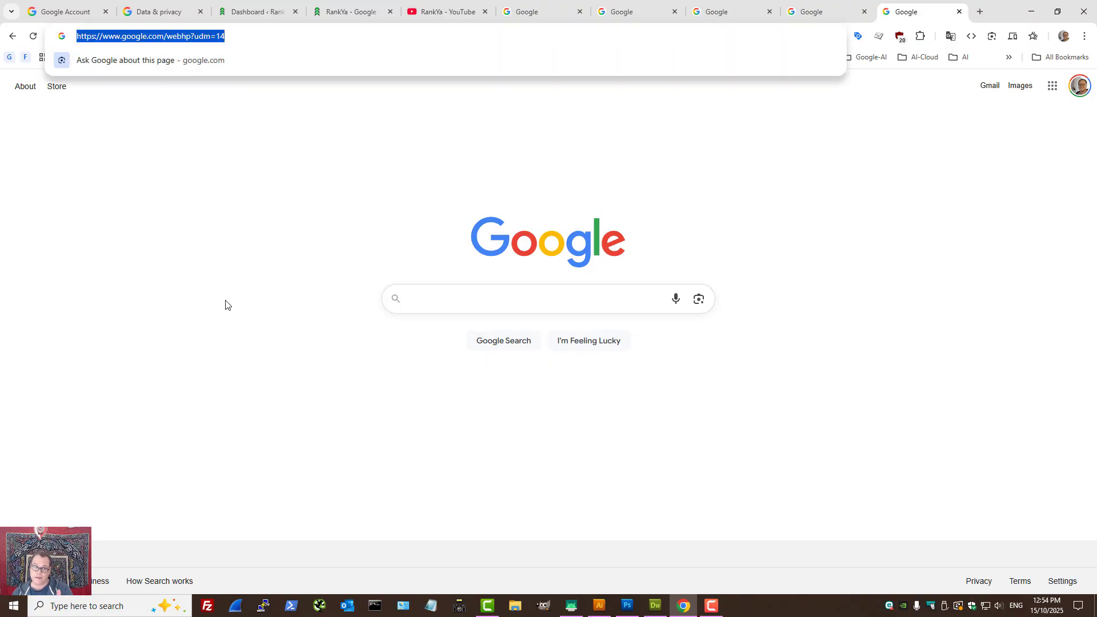
pyautogui.click(233, 238)
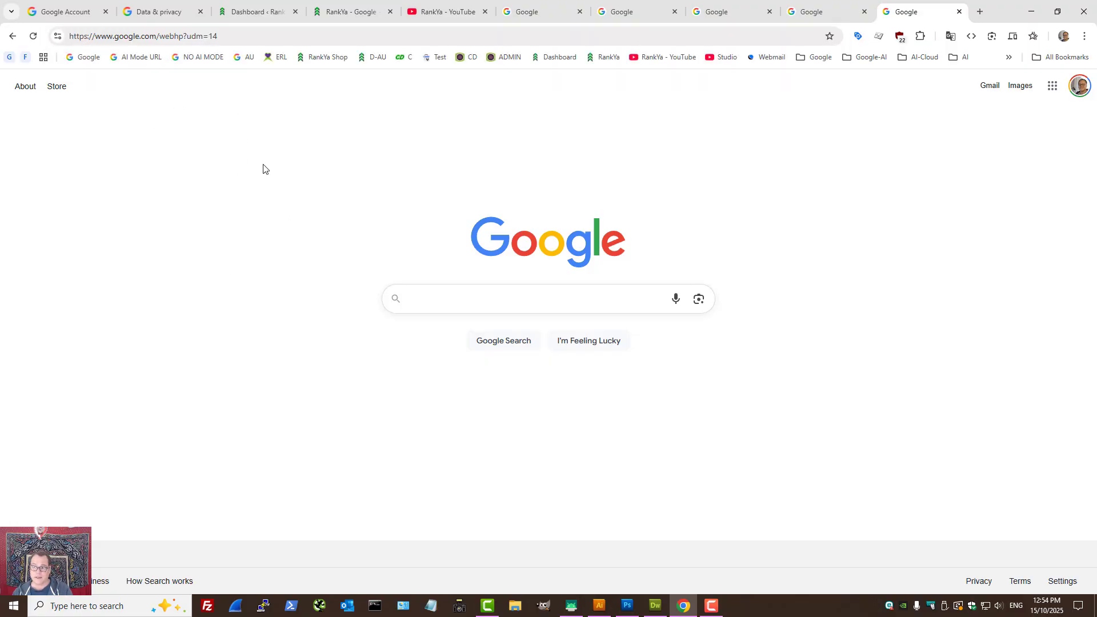
# Bookmark the udm=14 page as GoogleNOAI and drag it to the start of the bookmarks bar.
pyautogui.click(830, 36)
pyautogui.click(742, 95)
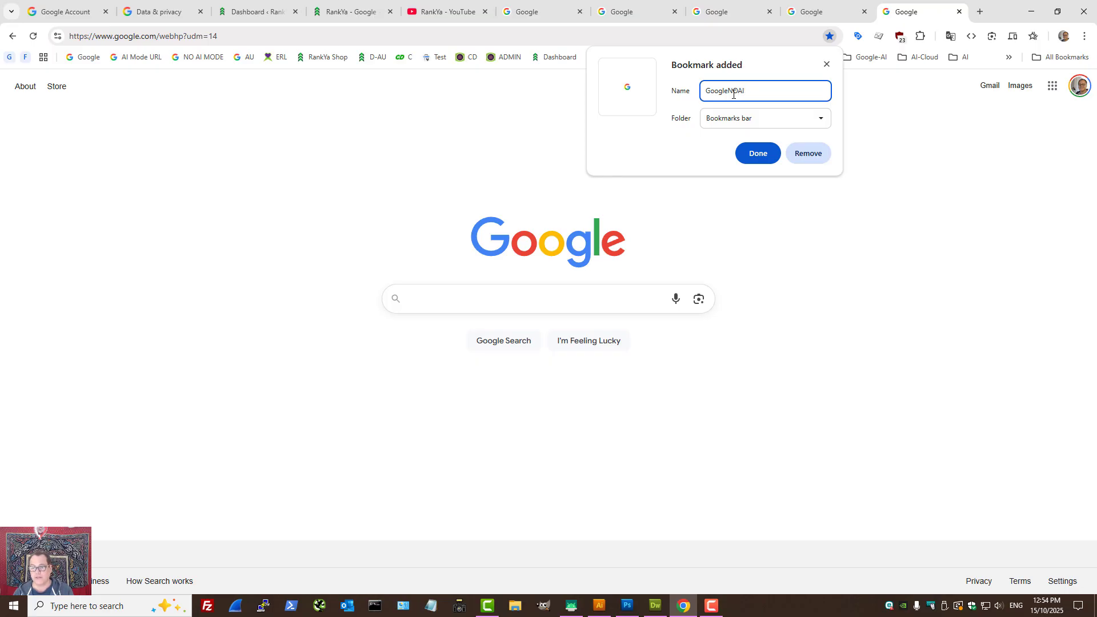
pyautogui.click(752, 152)
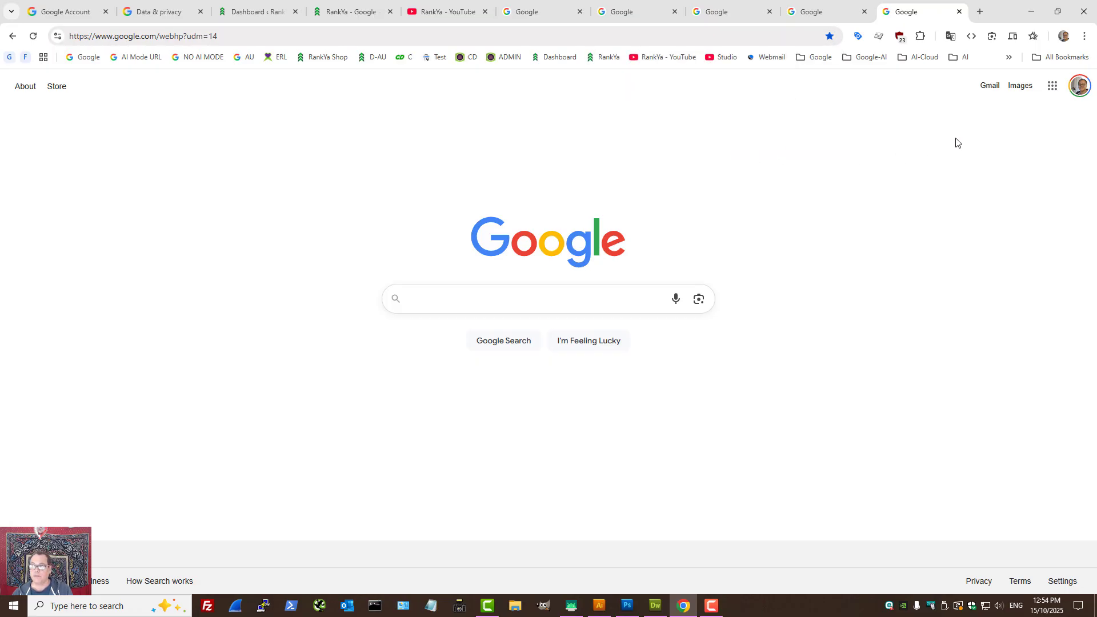
pyautogui.click(1010, 57)
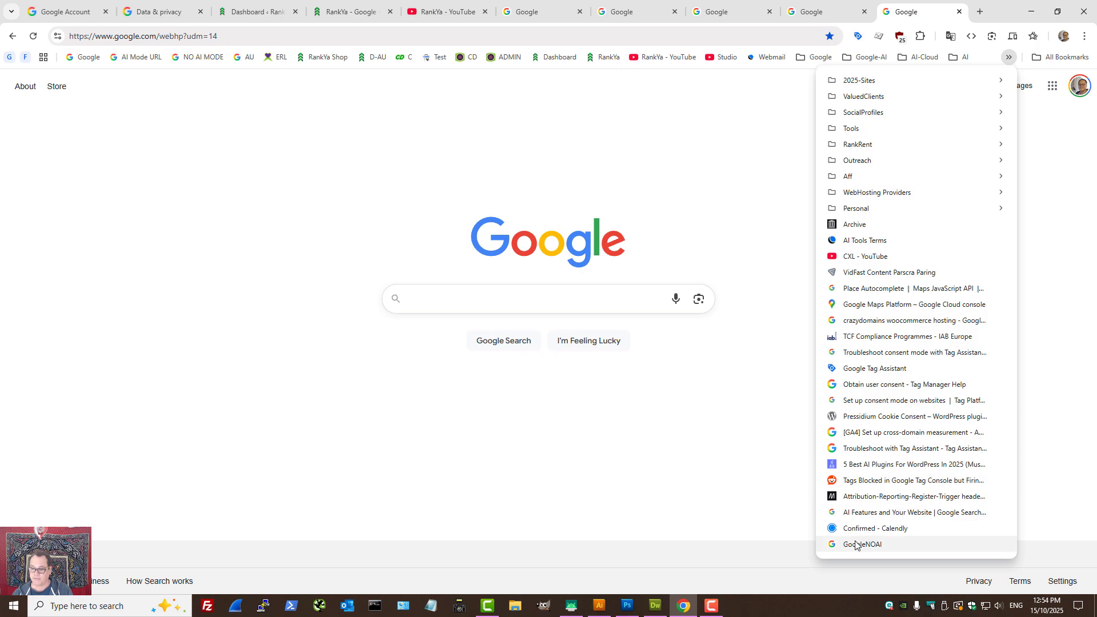
pyautogui.moveTo(855, 544)
pyautogui.mouseDown()
pyautogui.moveTo(171, 53)
pyautogui.moveTo(63, 62)
pyautogui.moveTo(189, 66)
pyautogui.moveTo(66, 60)
pyautogui.mouseUp()
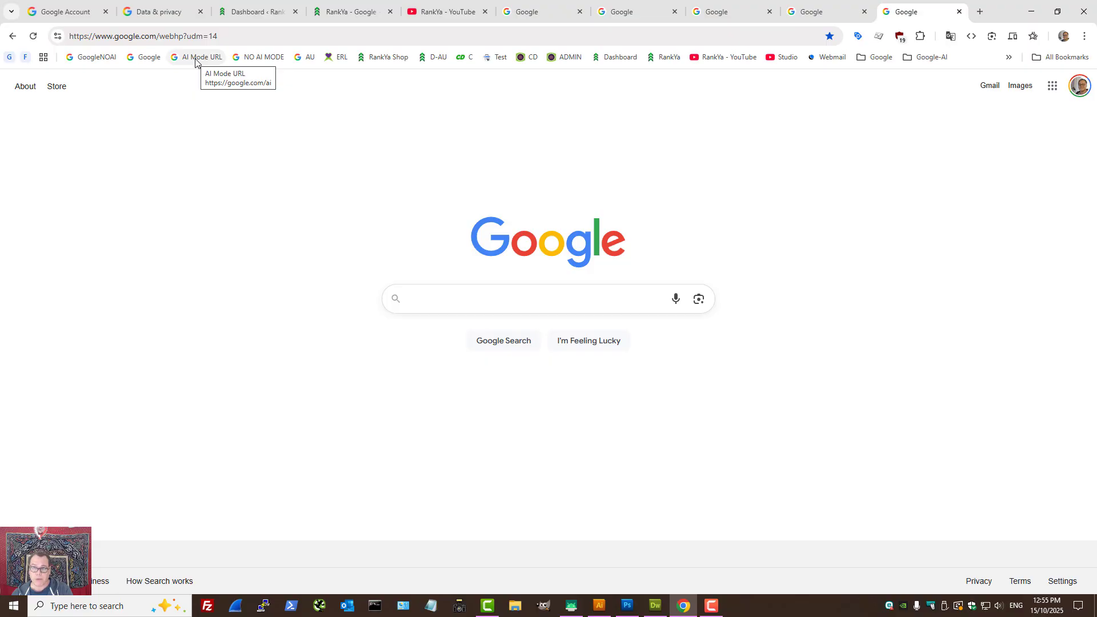
# Review the additional site search entries on Chrome's Manage search engines page.
pyautogui.click(1087, 37)
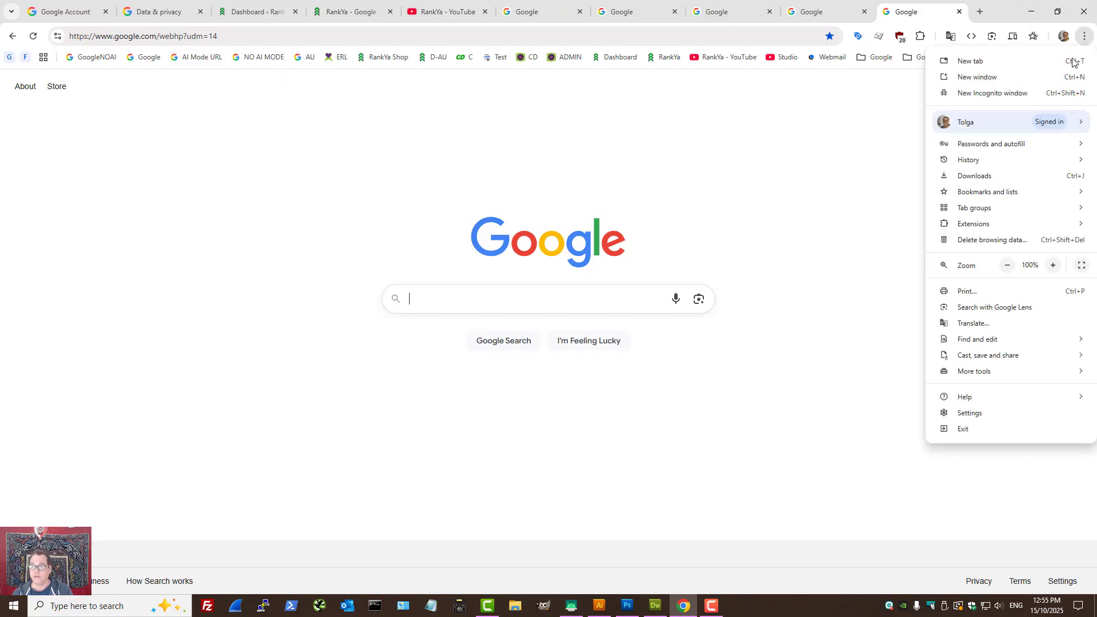
pyautogui.click(968, 412)
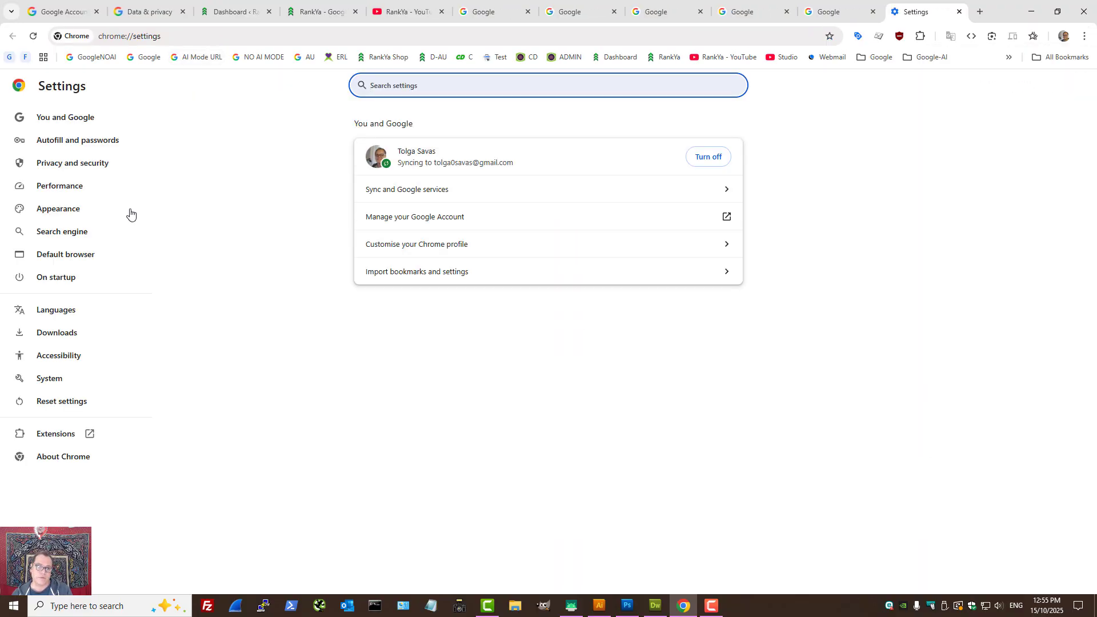
pyautogui.click(67, 230)
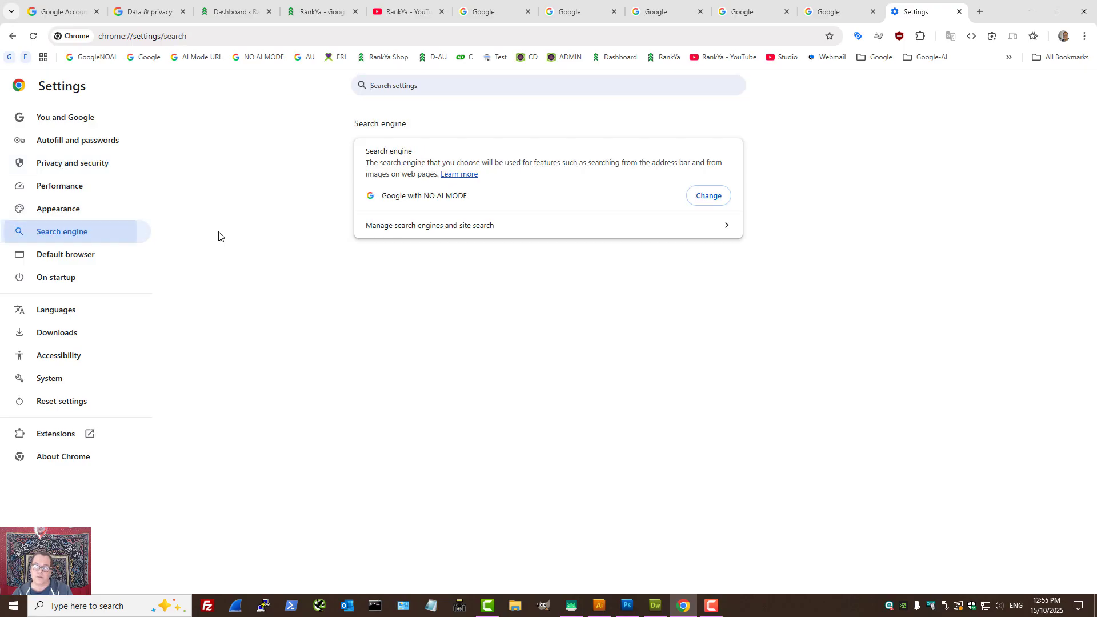
pyautogui.click(423, 226)
pyautogui.scroll(-6, 505, 233)
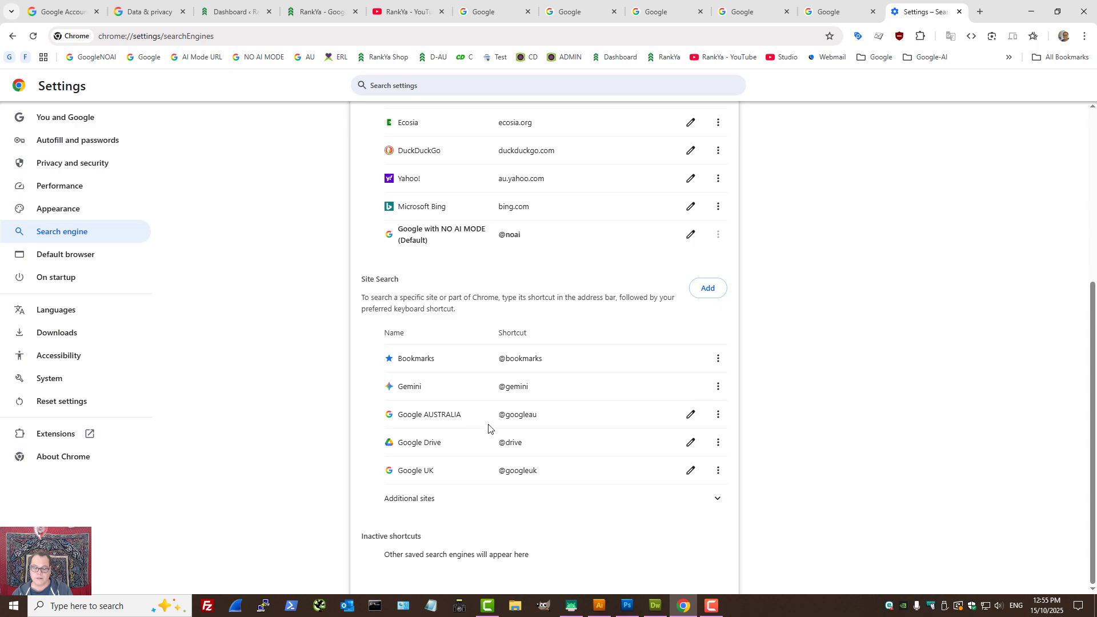
pyautogui.click(428, 499)
pyautogui.scroll(-2, 464, 341)
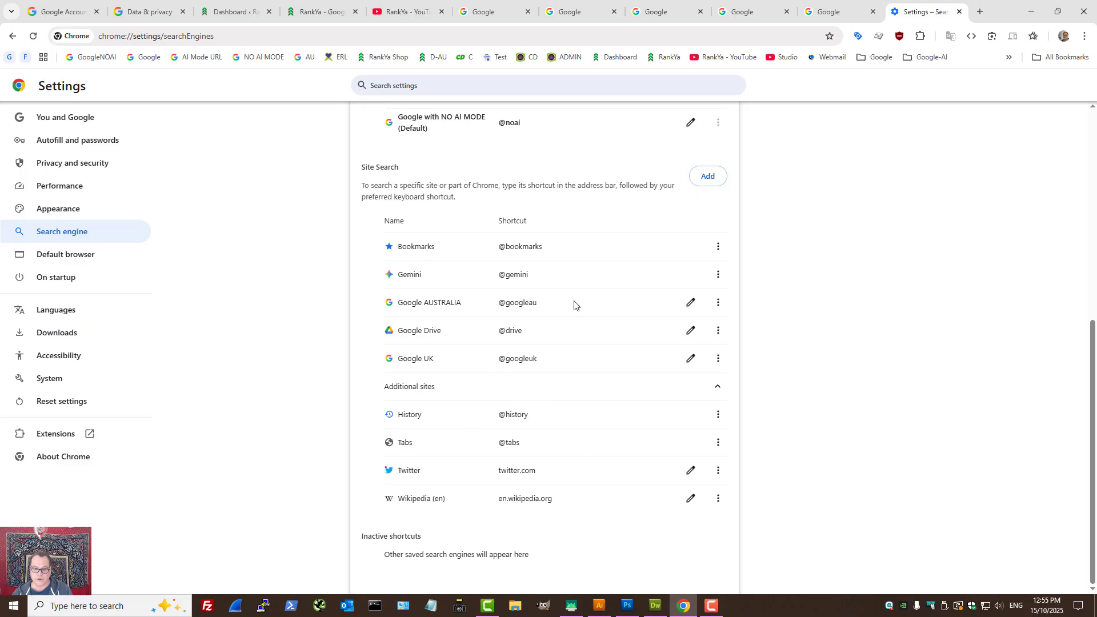
pyautogui.scroll(7, 574, 305)
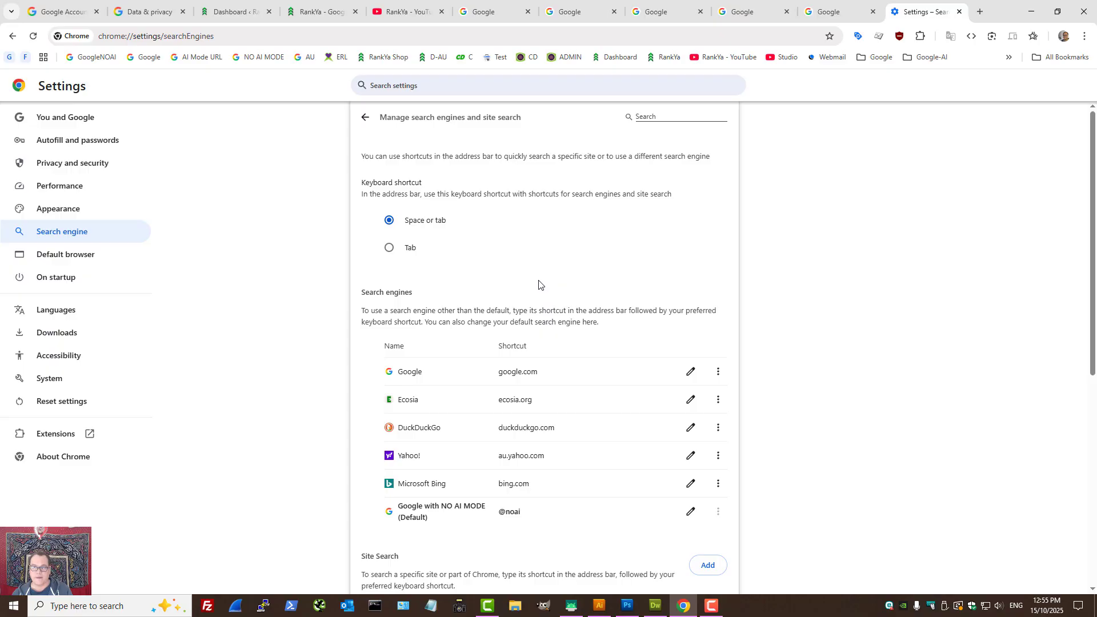
# Set plain Google as the default search engine and open the Google homepage bookmark.
pyautogui.click(63, 231)
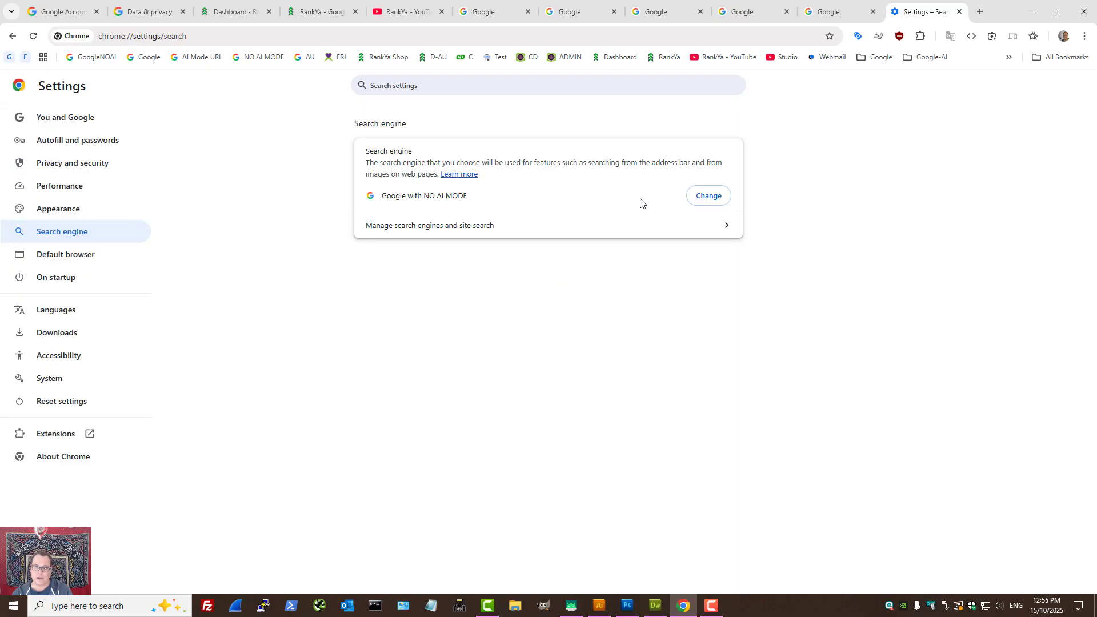
pyautogui.click(709, 196)
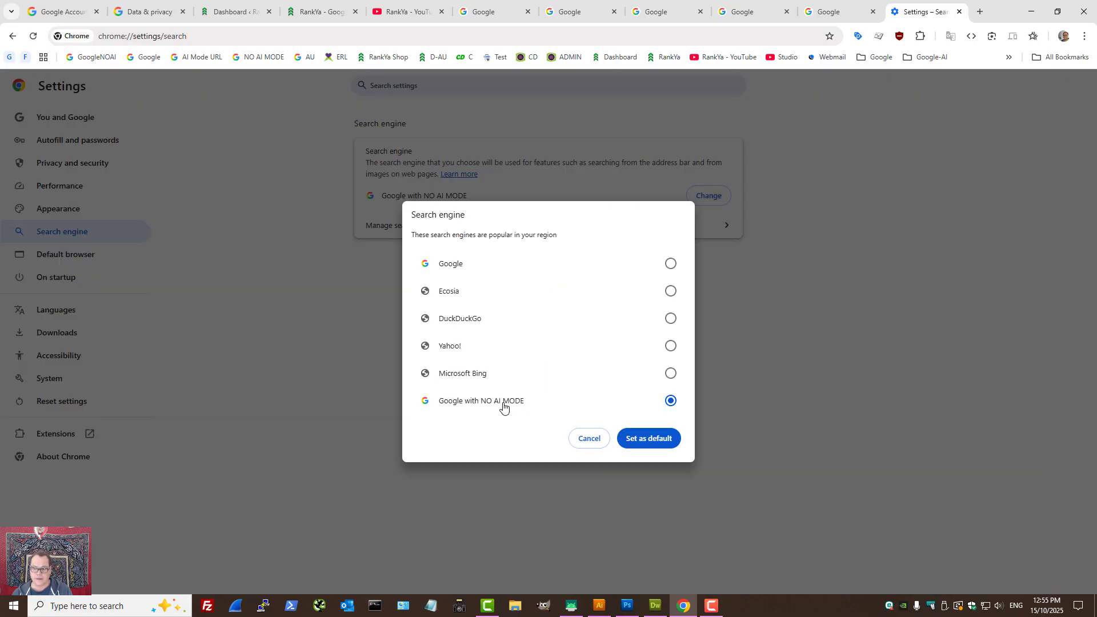
pyautogui.click(671, 264)
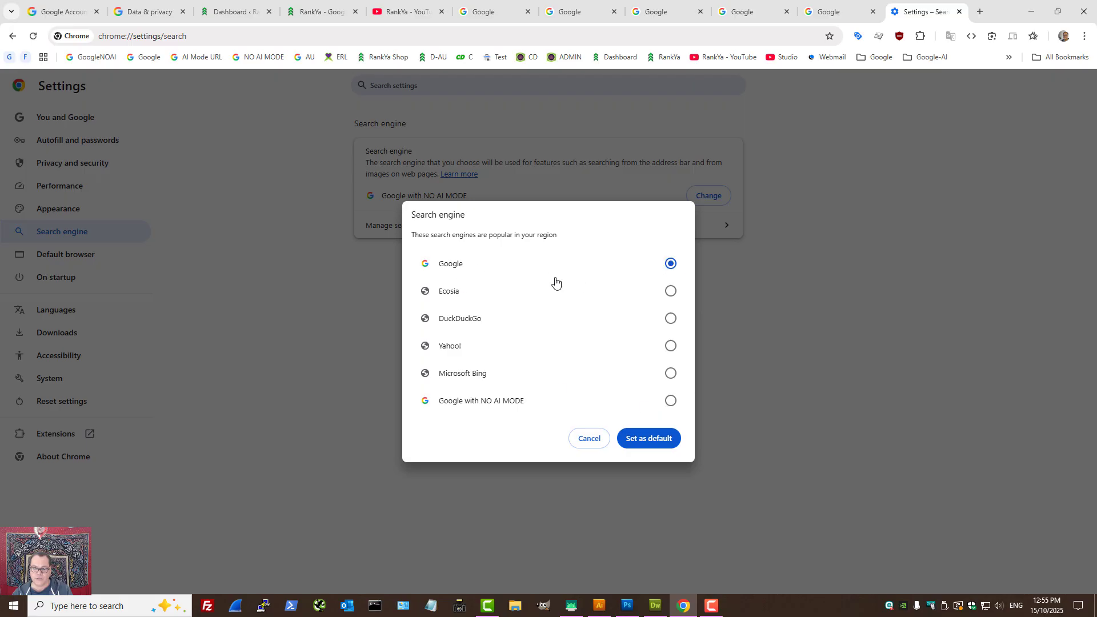
pyautogui.click(643, 438)
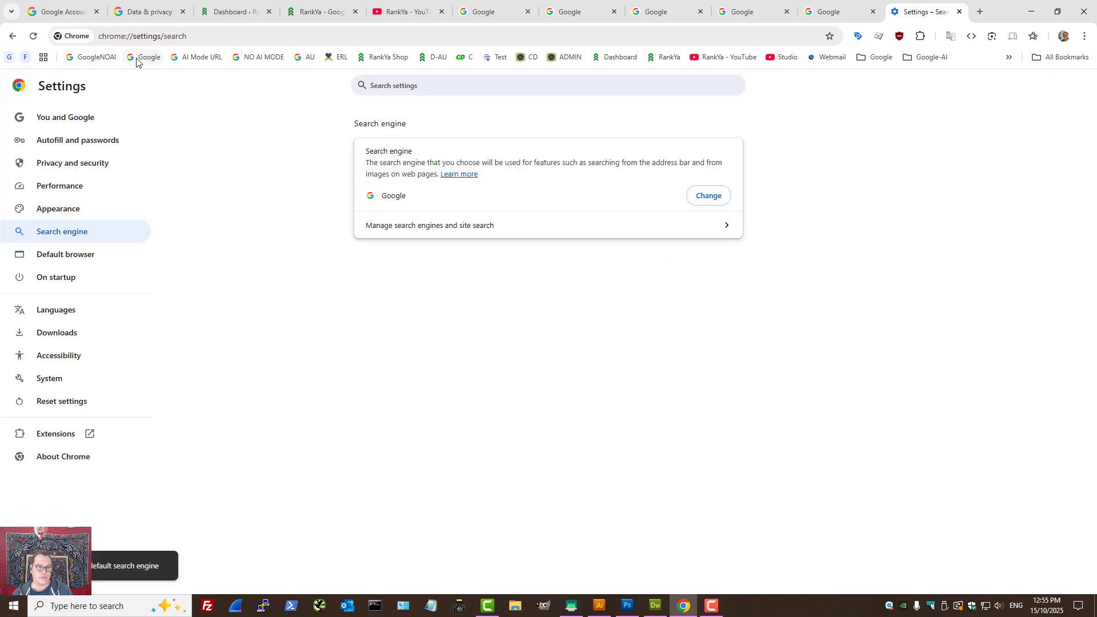
pyautogui.click(136, 58)
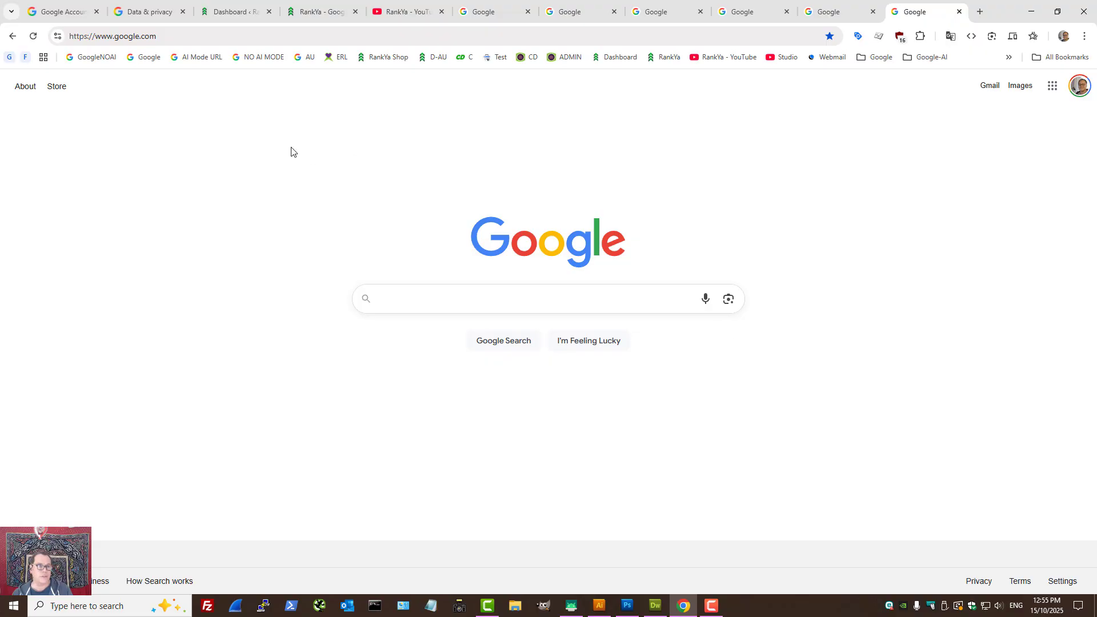
# Delete uBlock Origin's button.p1R5qb filter so the AI Mode button reappears on google.com.
pyautogui.click(900, 36)
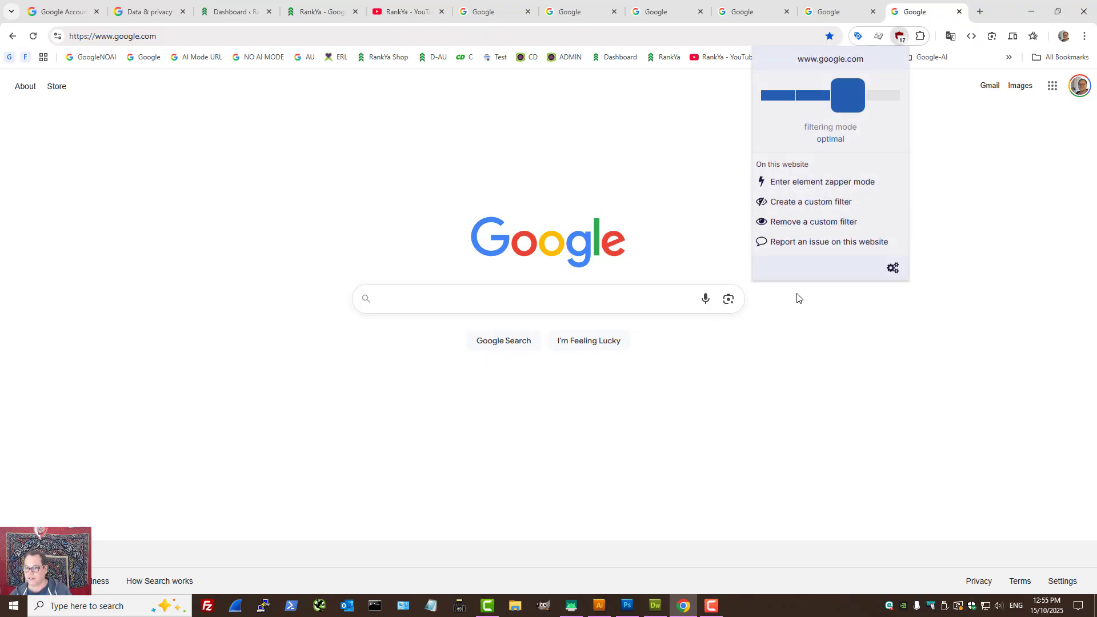
pyautogui.click(800, 222)
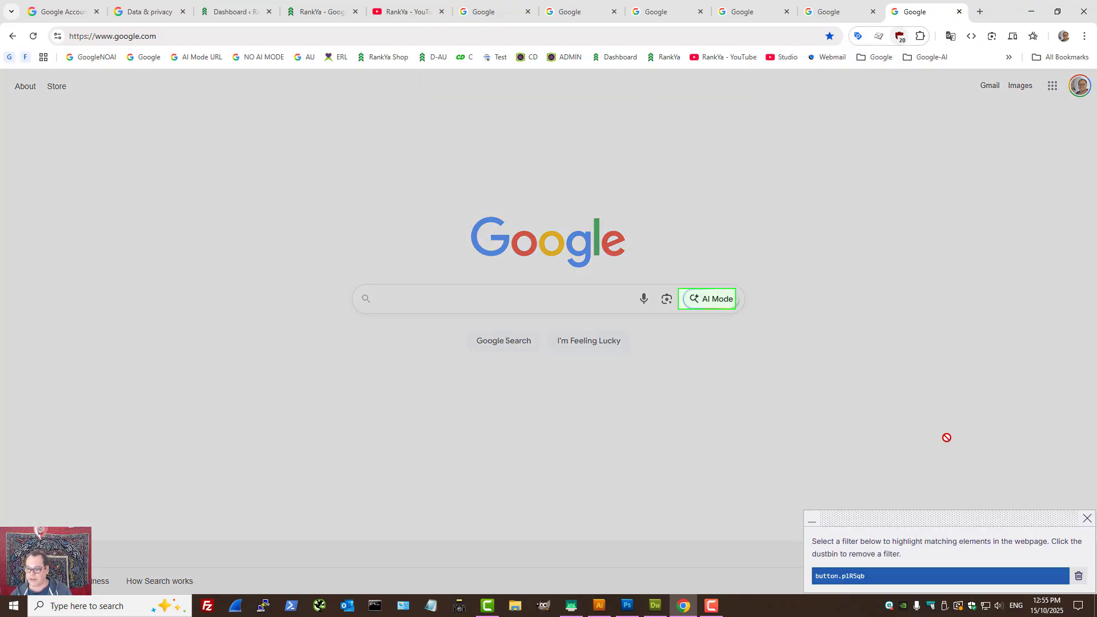
pyautogui.click(1079, 576)
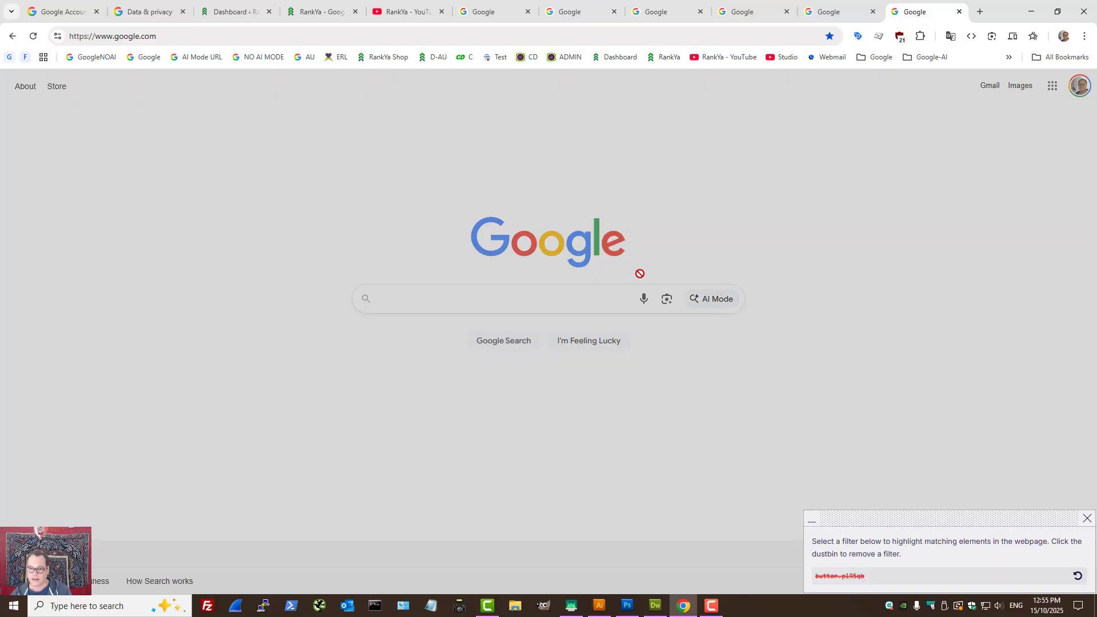
pyautogui.click(1088, 518)
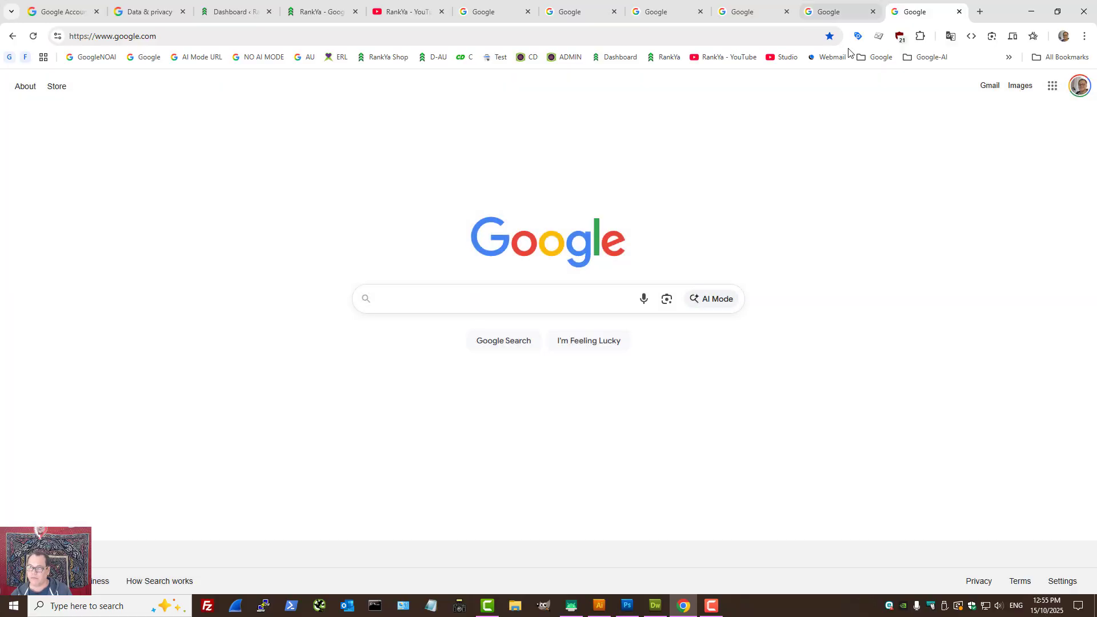
pyautogui.click(900, 36)
pyautogui.click(717, 299)
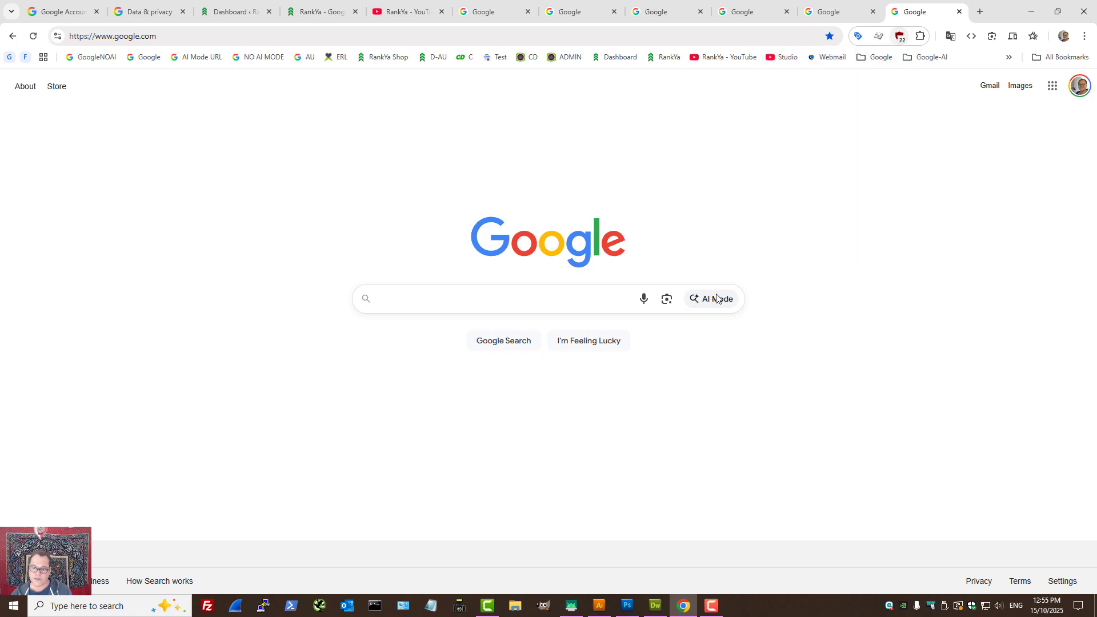